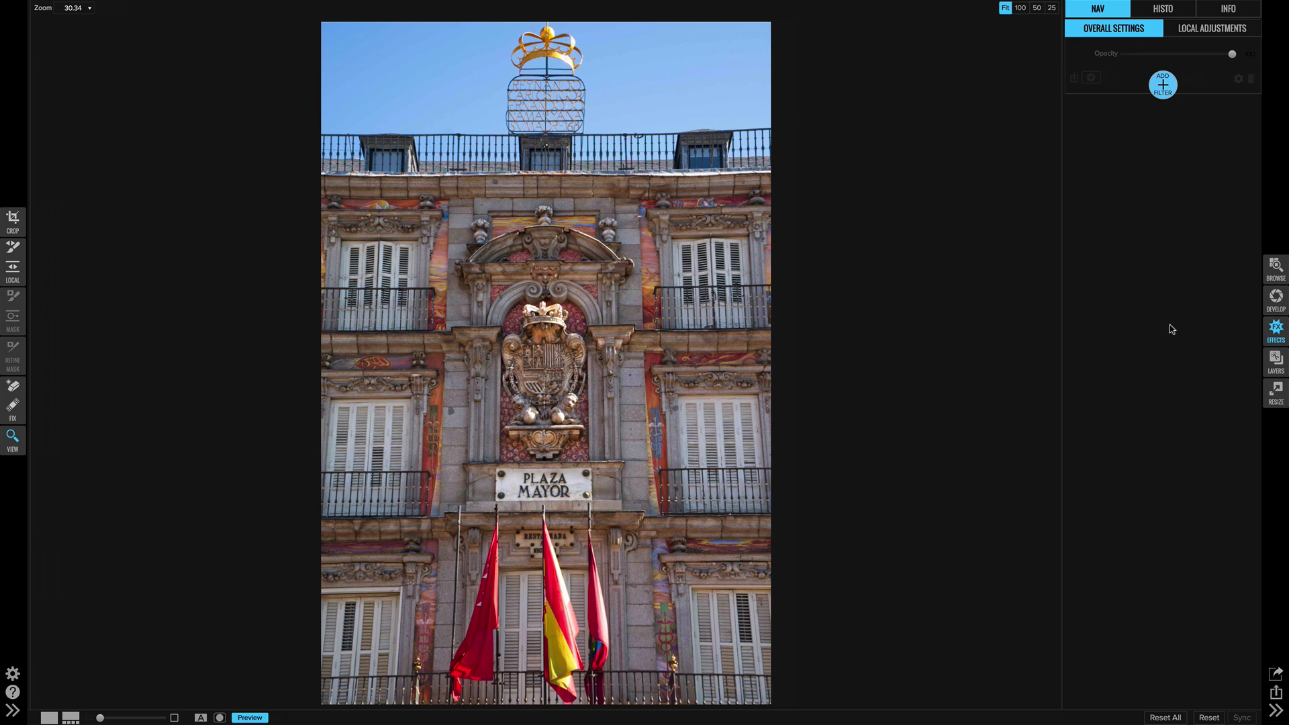
Step: Add a Dynamic Contrast filter with Small contrast at 11 and Highlights at 25
click(1163, 83)
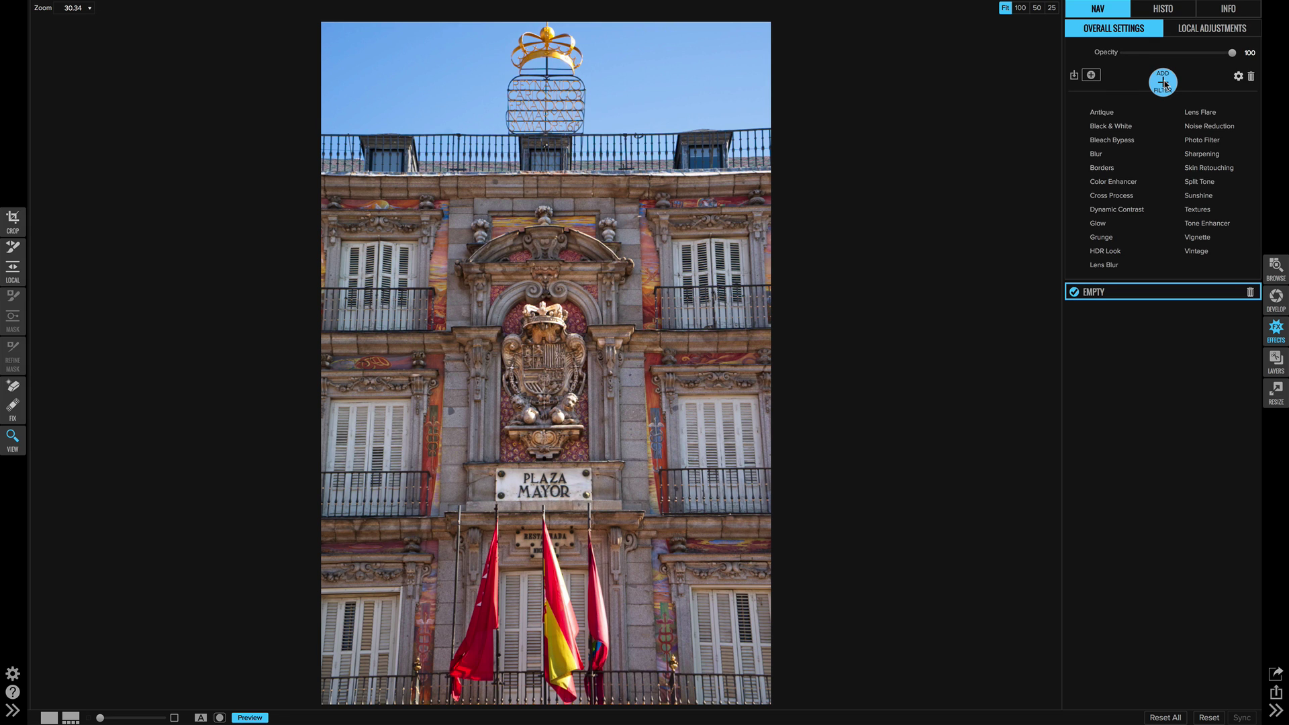
click(1121, 210)
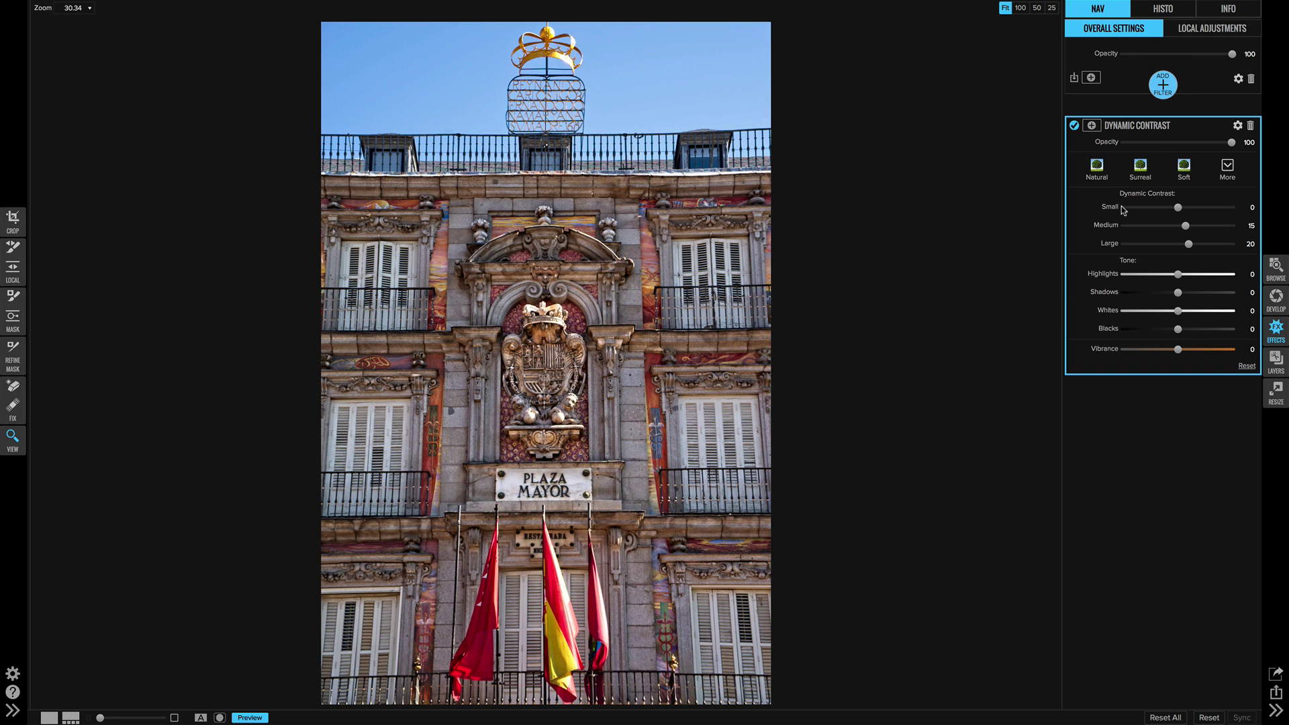
drag(1178, 208, 1184, 210)
drag(1179, 275, 1192, 279)
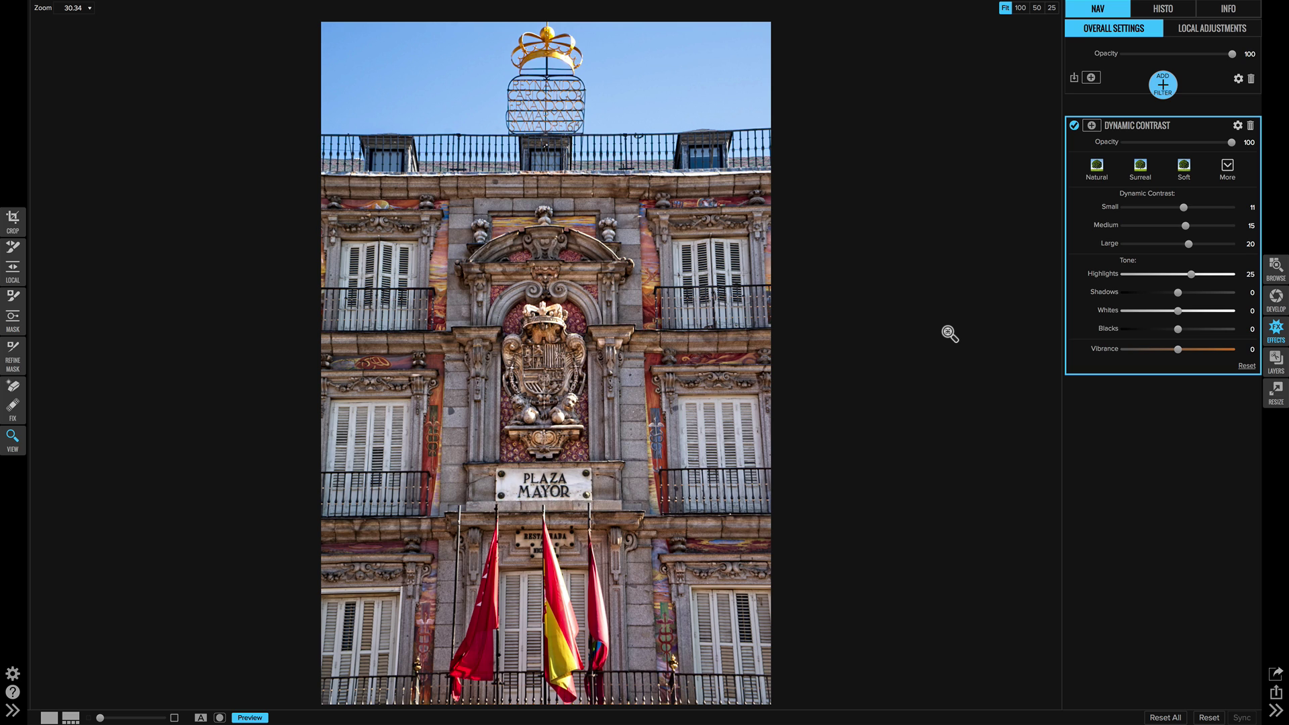
Step: Add a Black & White filter above Dynamic Contrast, briefly expanding and collapsing its Toner section
click(1169, 86)
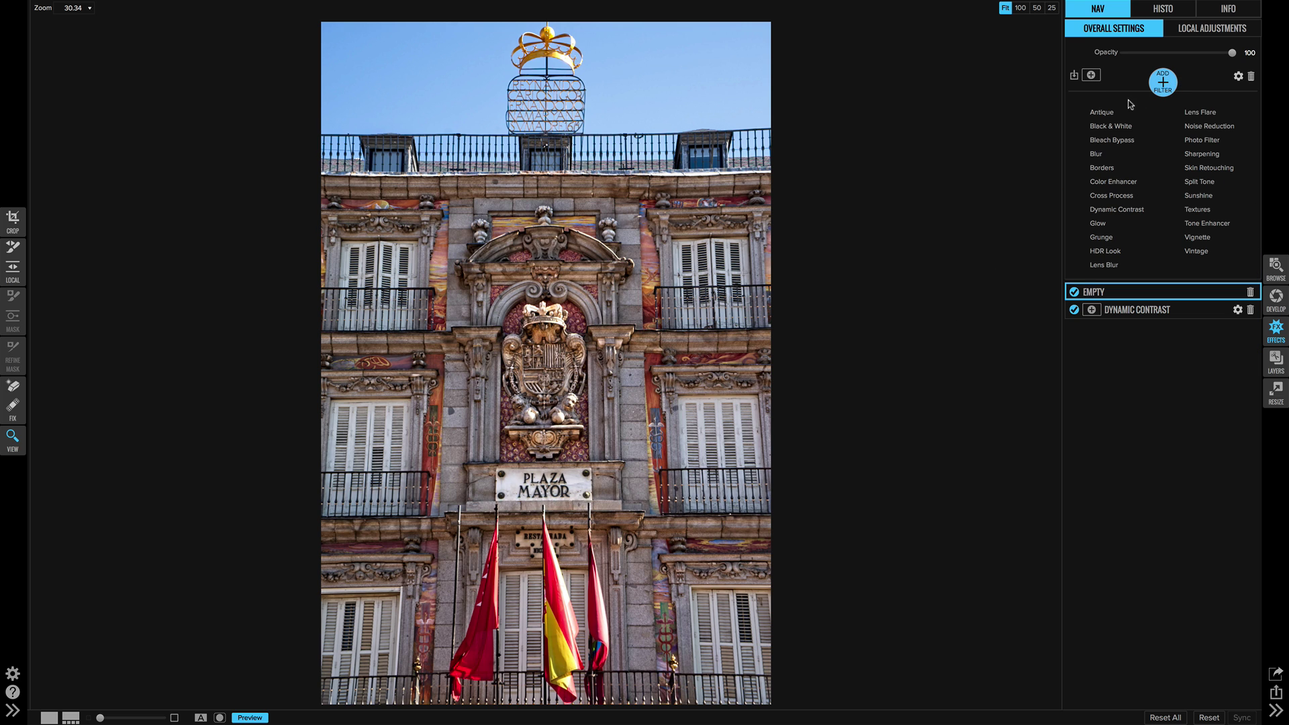
click(1115, 127)
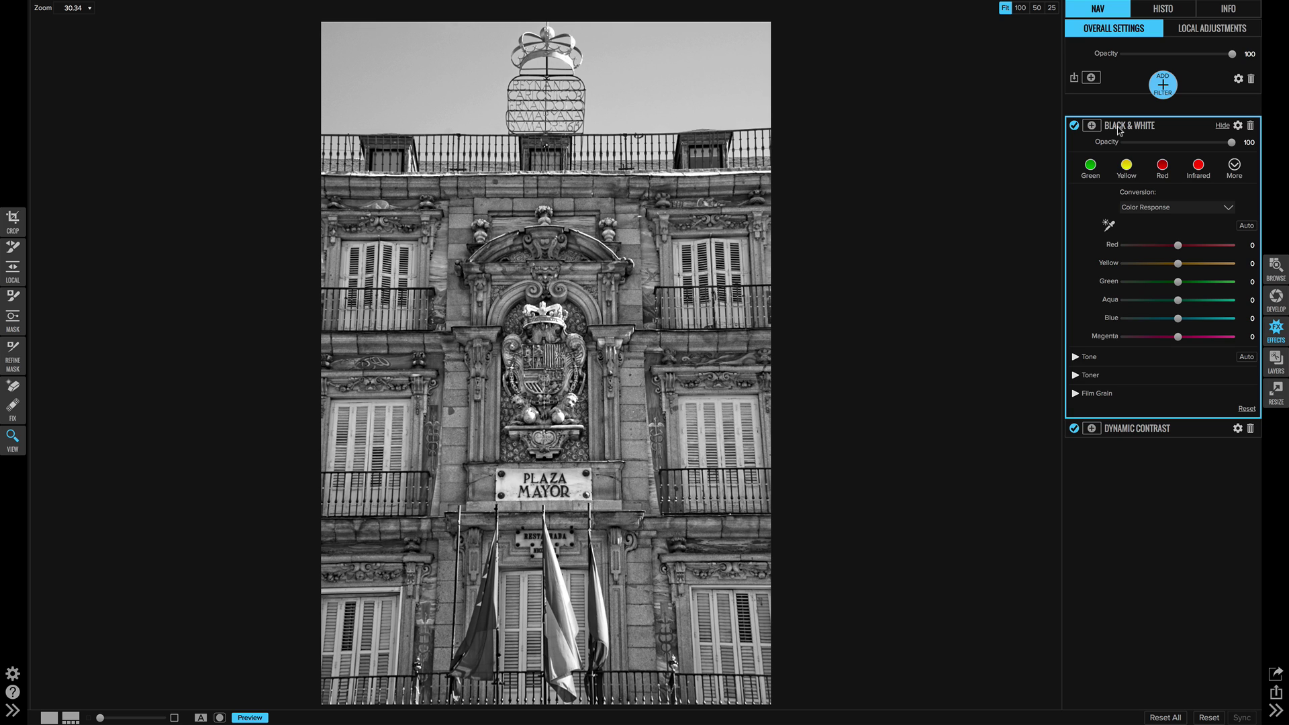
click(1076, 376)
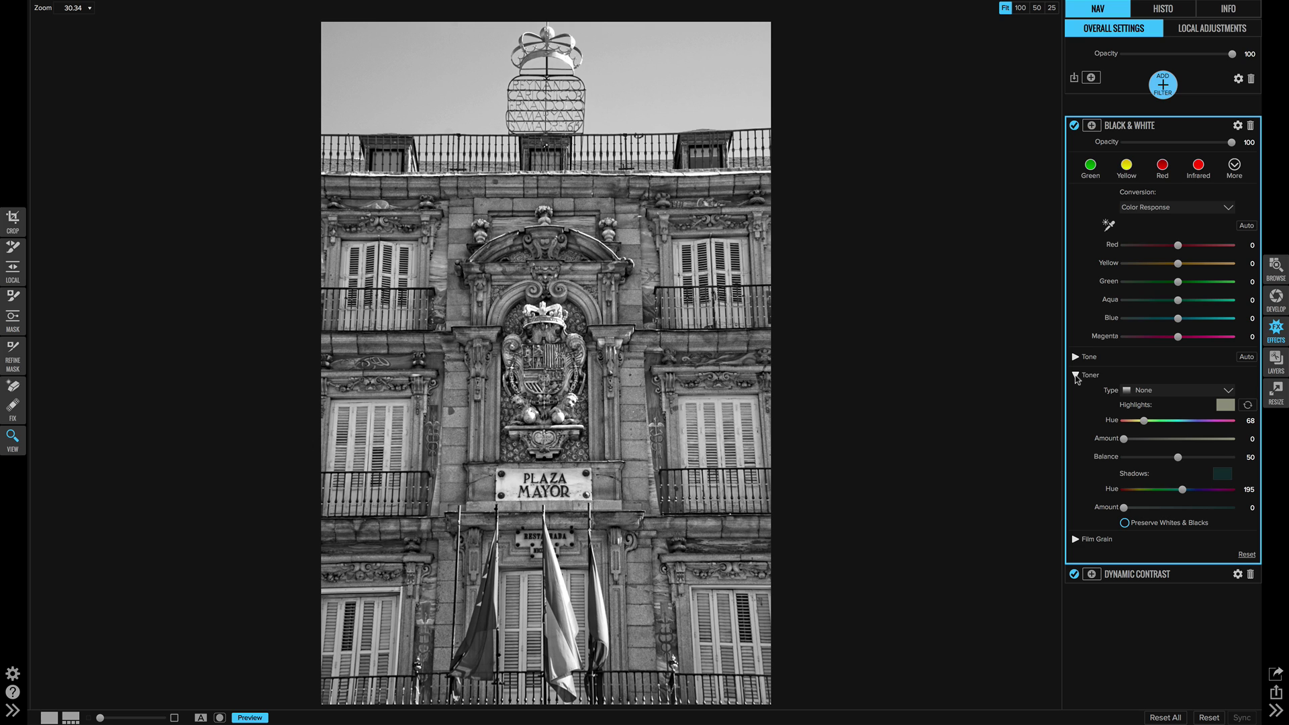
click(1076, 376)
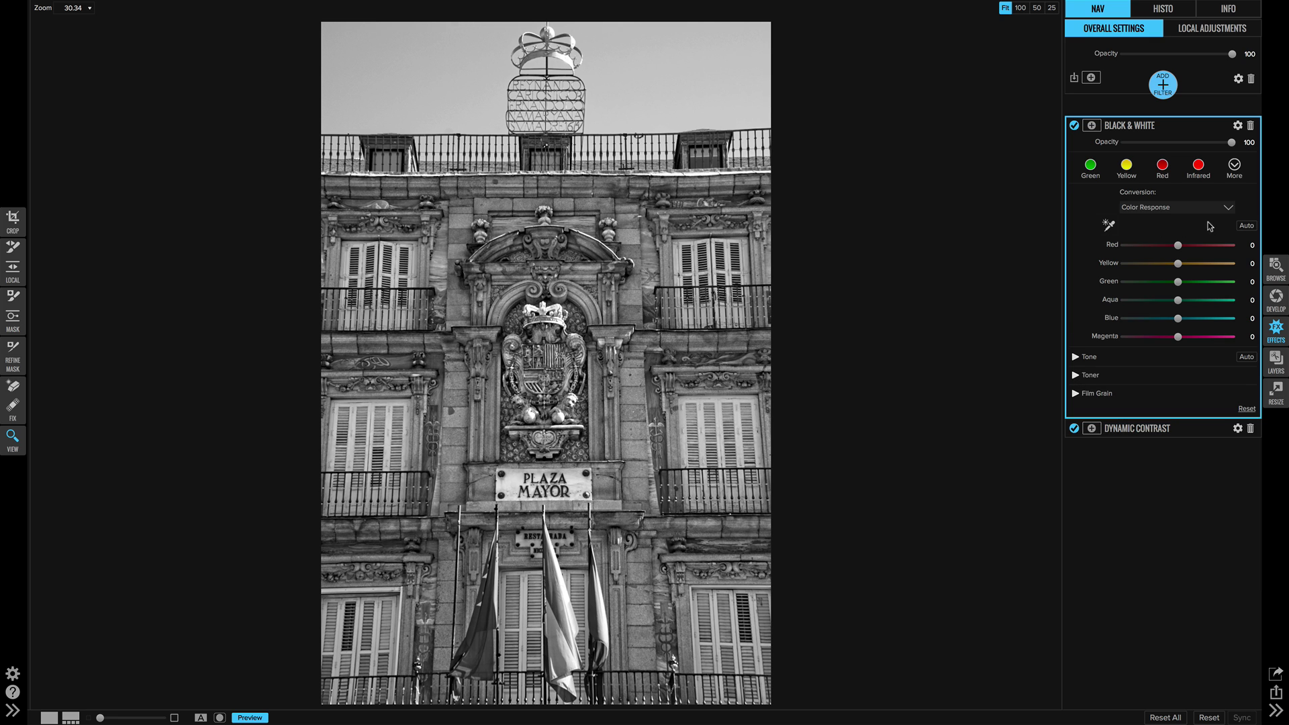
Step: Auto-set the mix, then adjust Red -34, Blue 15, Magenta -32, Yellow -80 and compare before/after
click(1245, 226)
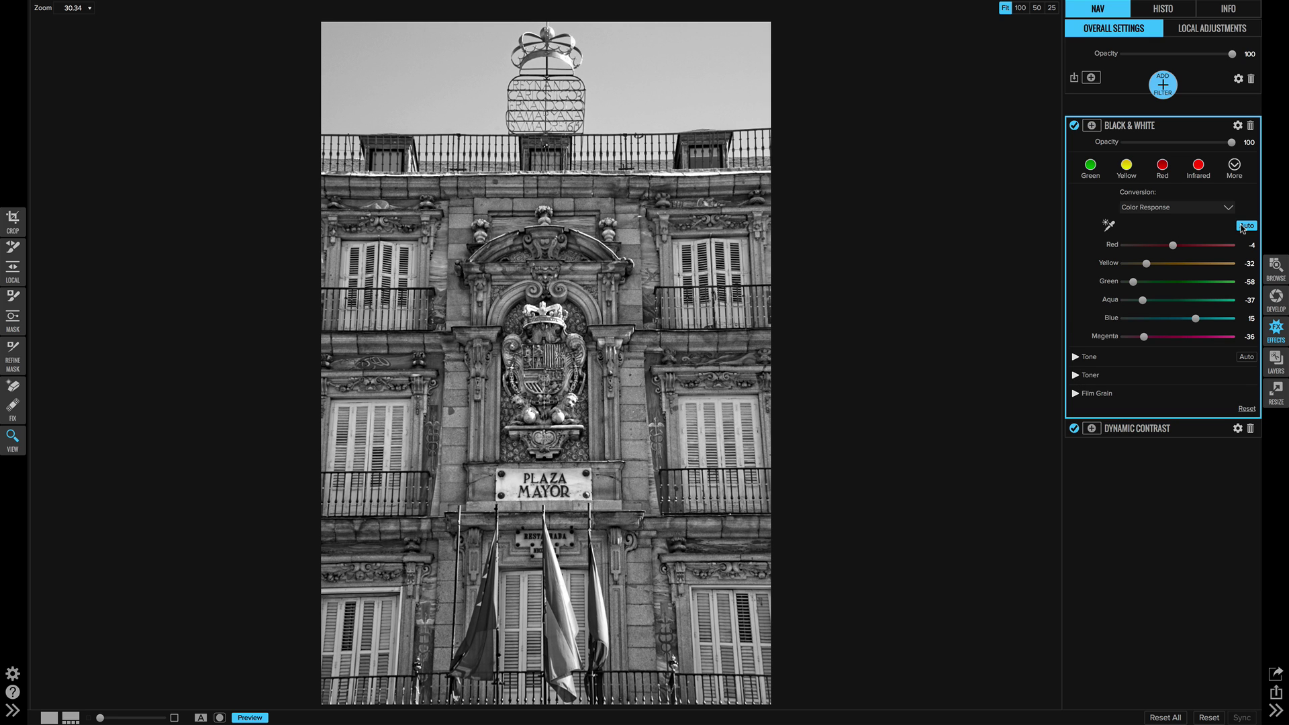
drag(1174, 247, 1146, 248)
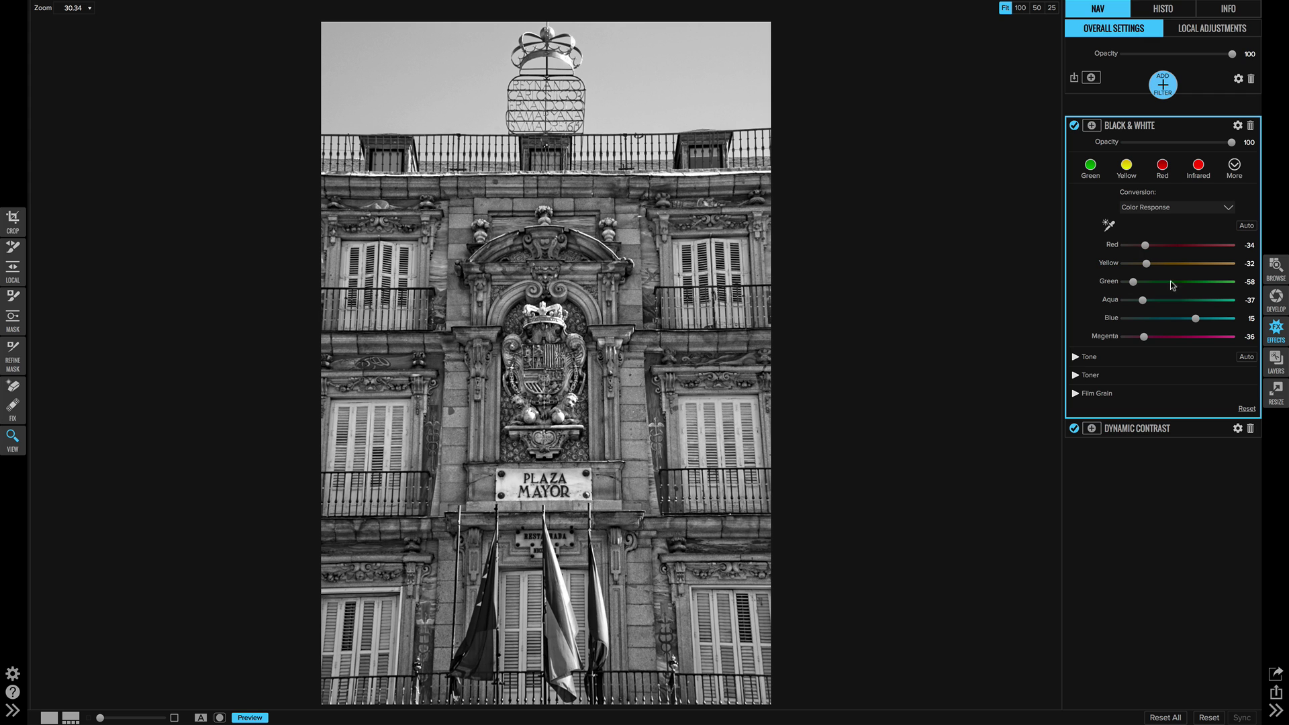
mouse_move(1197, 321)
mouse_down()
mouse_move(1143, 320)
mouse_move(1191, 323)
mouse_up()
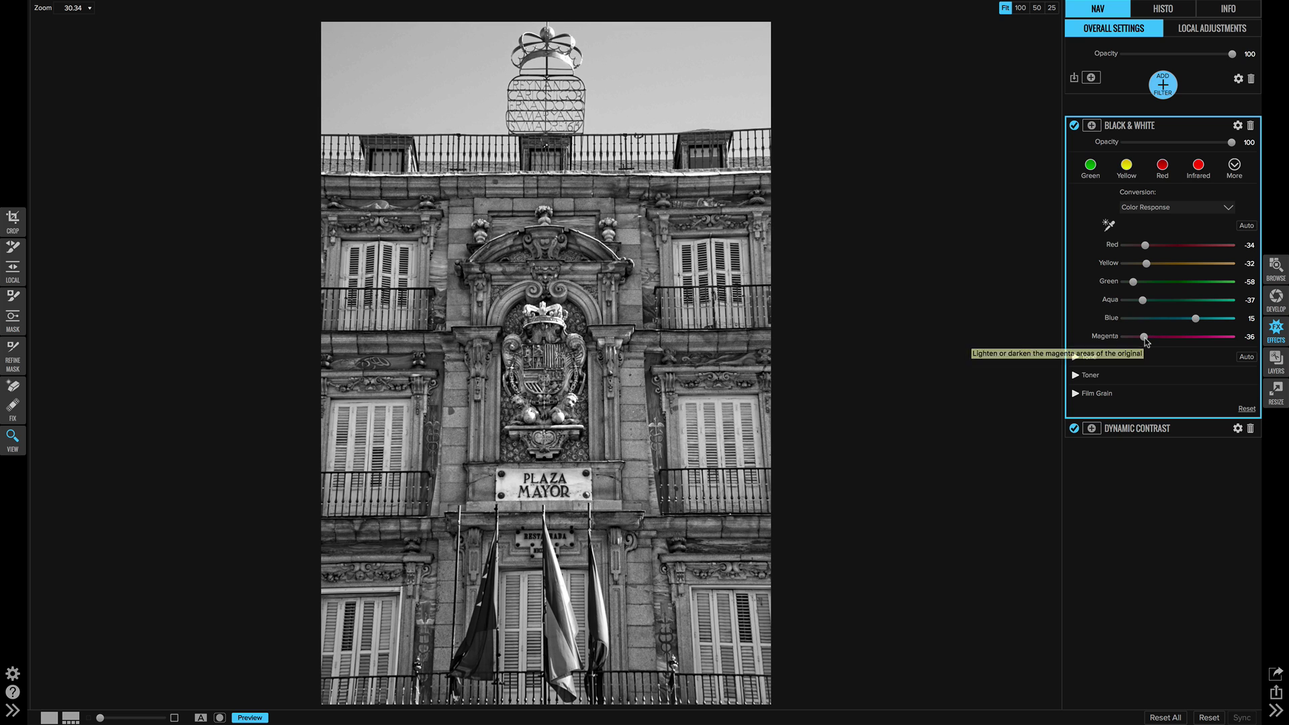
drag(1145, 338, 1147, 341)
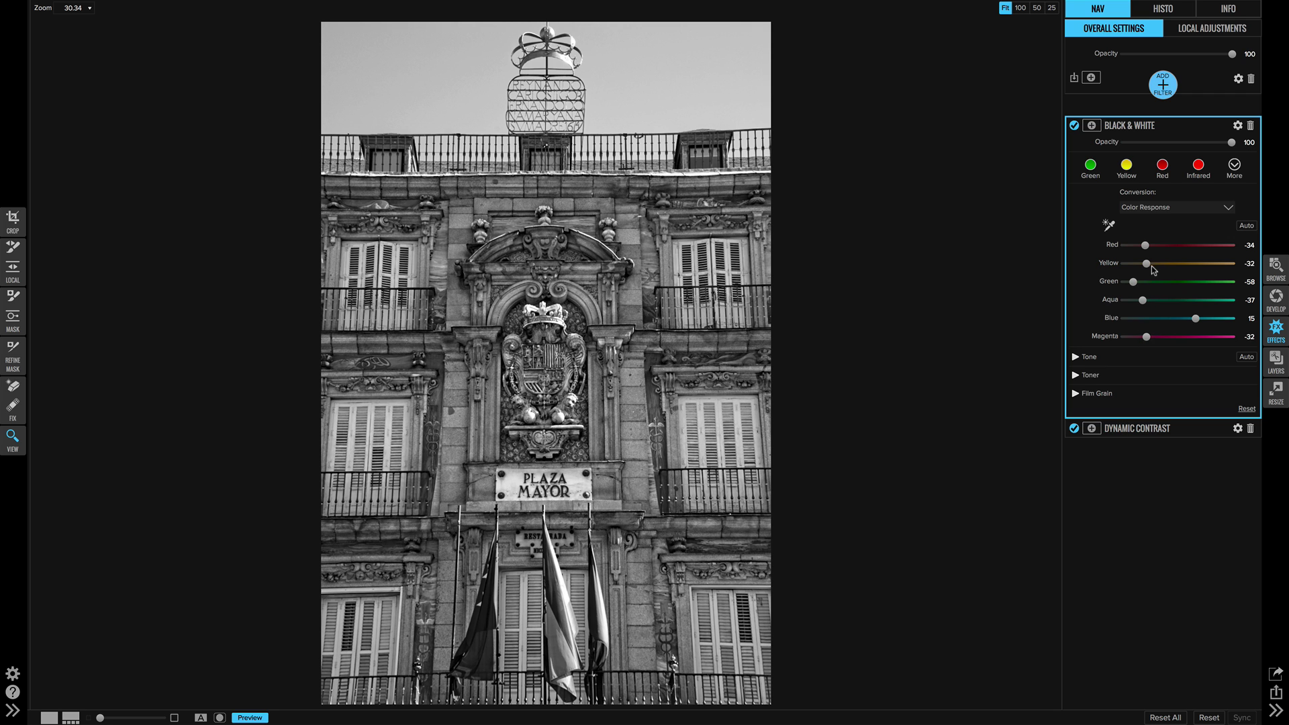
drag(1146, 264, 1130, 267)
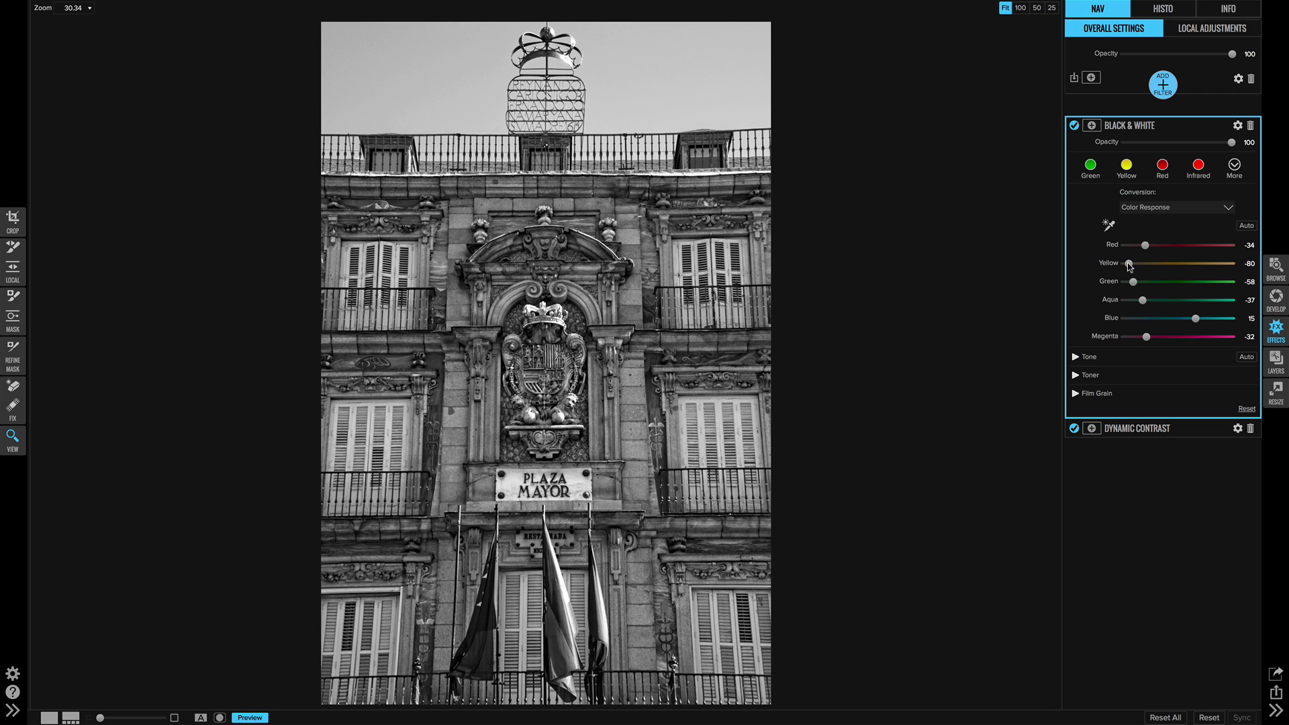
click(1074, 126)
click(1074, 126)
Step: Set the Black & White Film Grain to None
click(1076, 393)
click(1139, 410)
click(1139, 412)
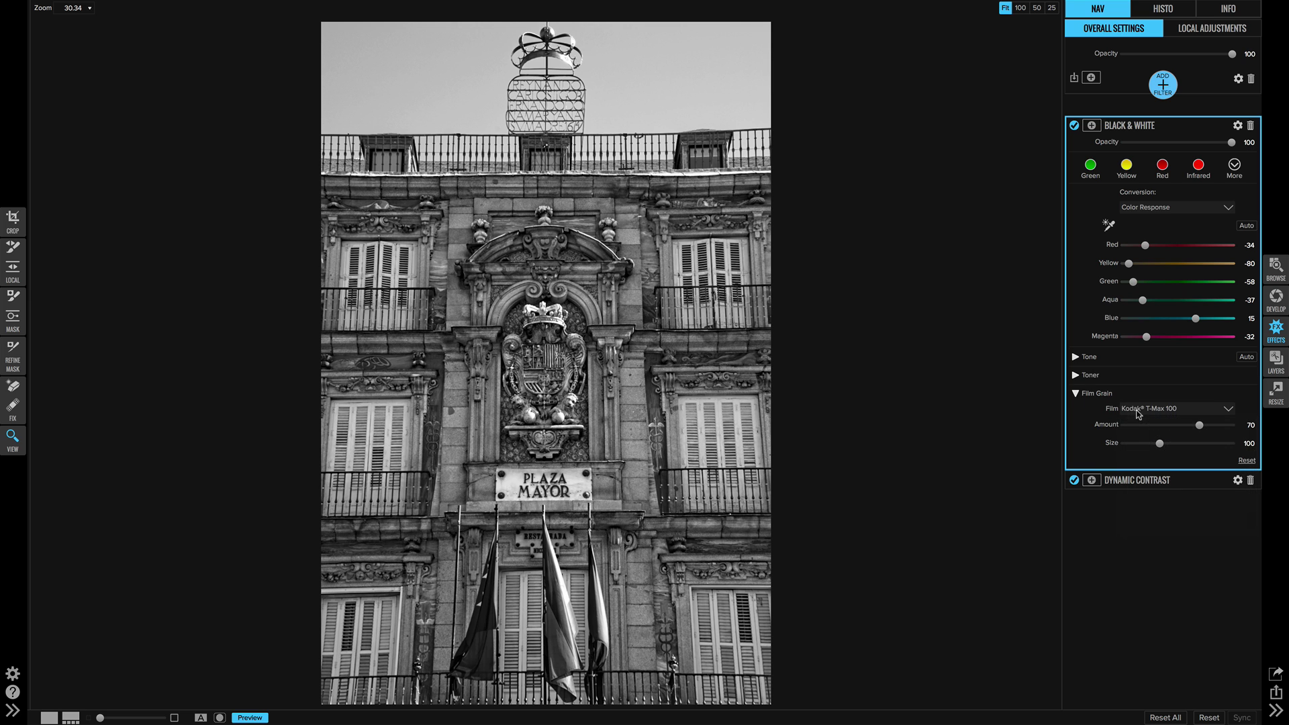
click(1136, 416)
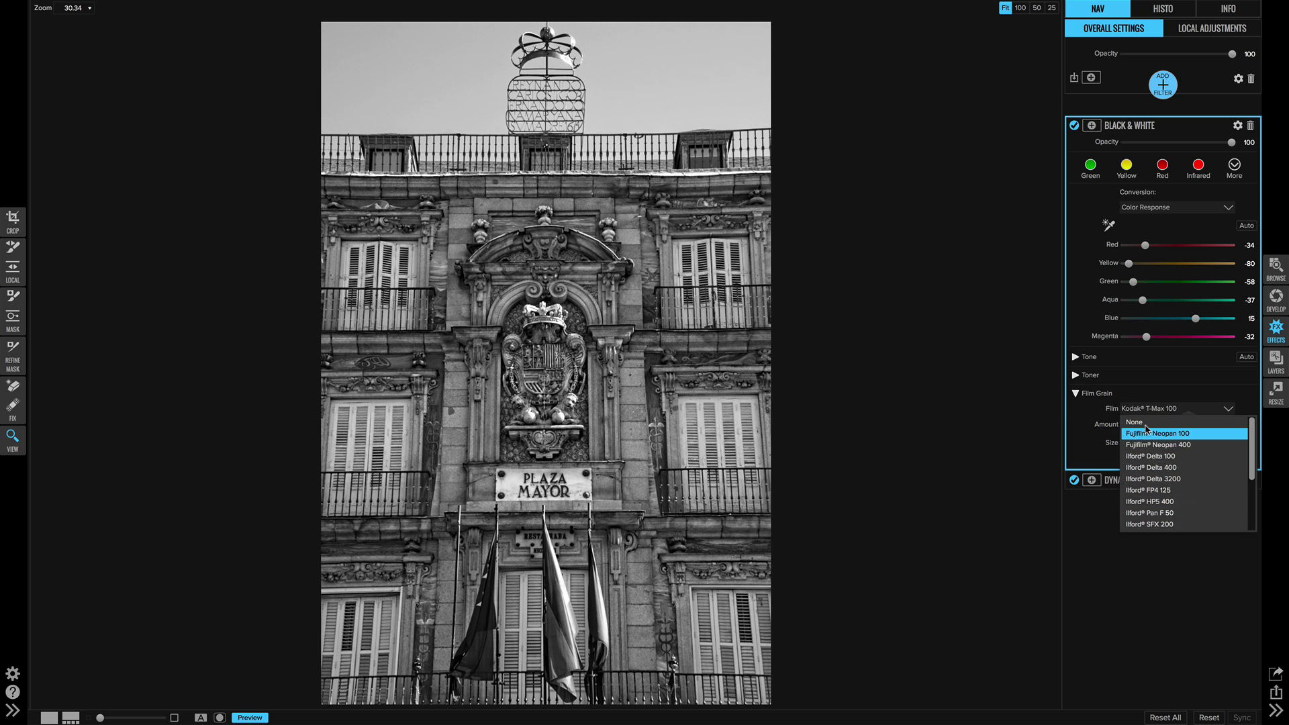
click(1147, 424)
click(1077, 394)
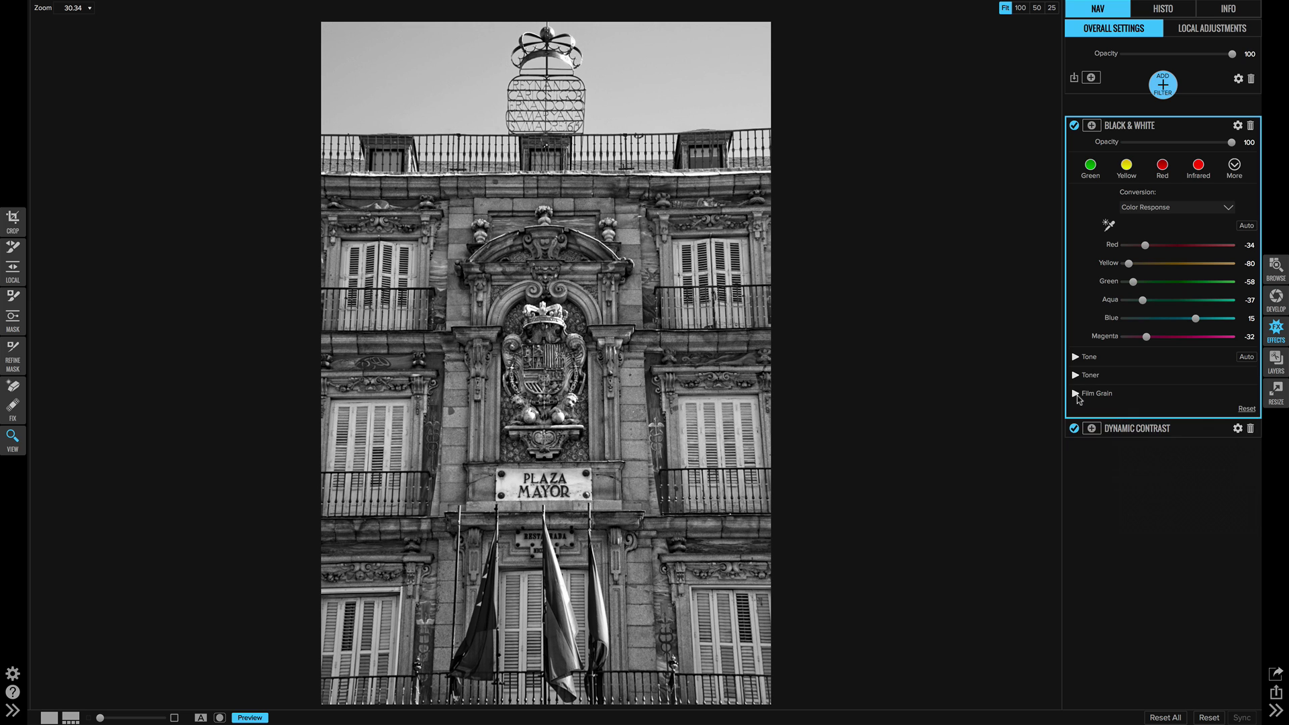
Step: Apply the Selenium 1 toner and lower the shadow toning Amount to 10
click(1076, 375)
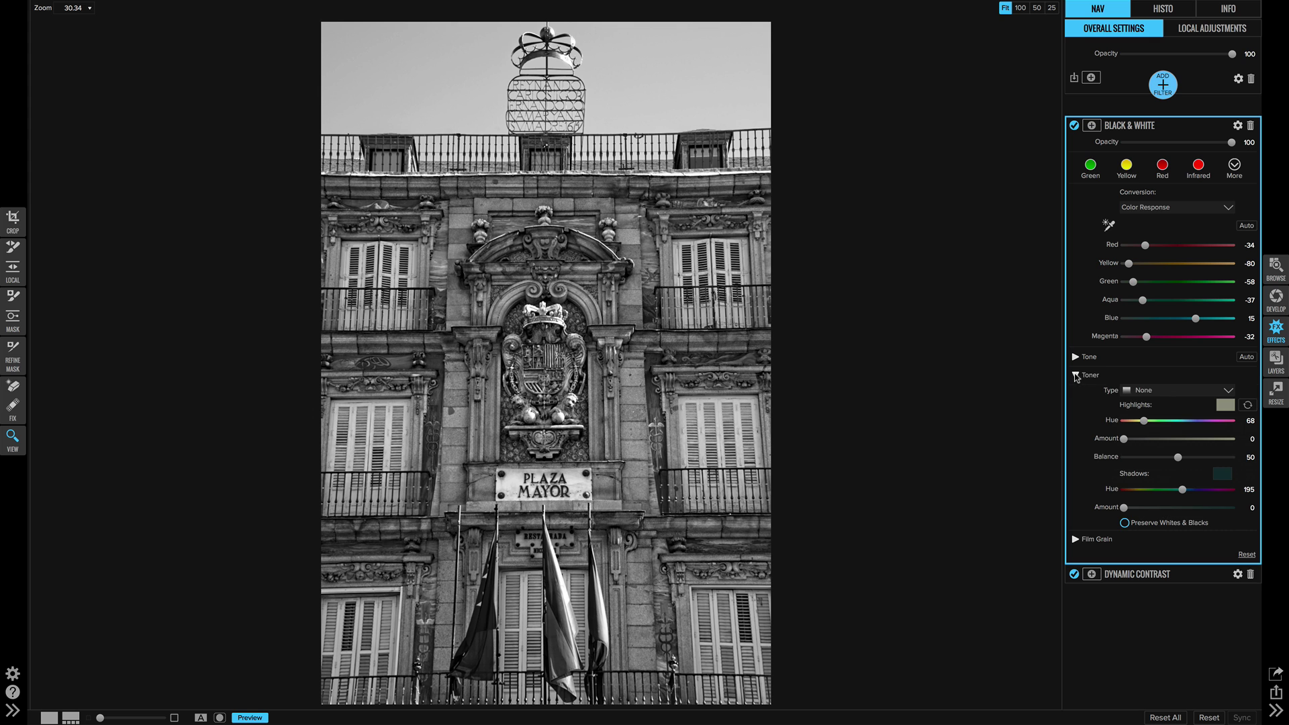
click(1148, 393)
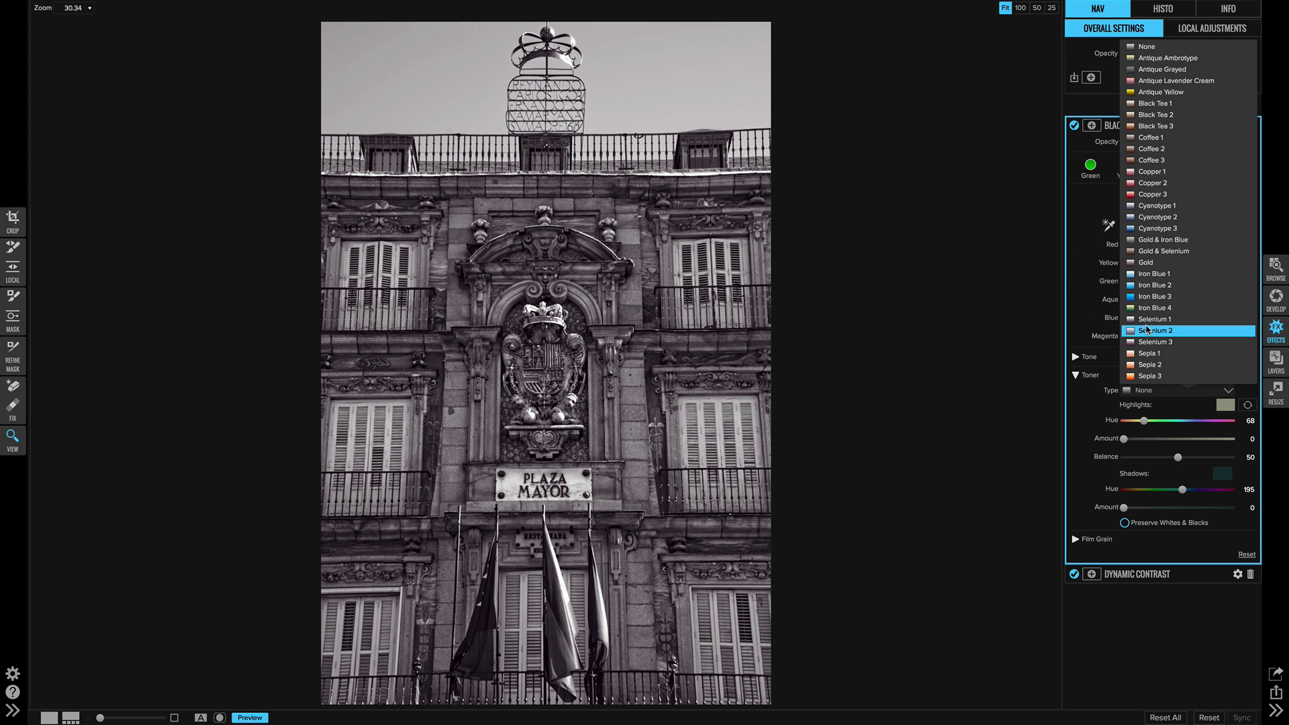
click(1148, 320)
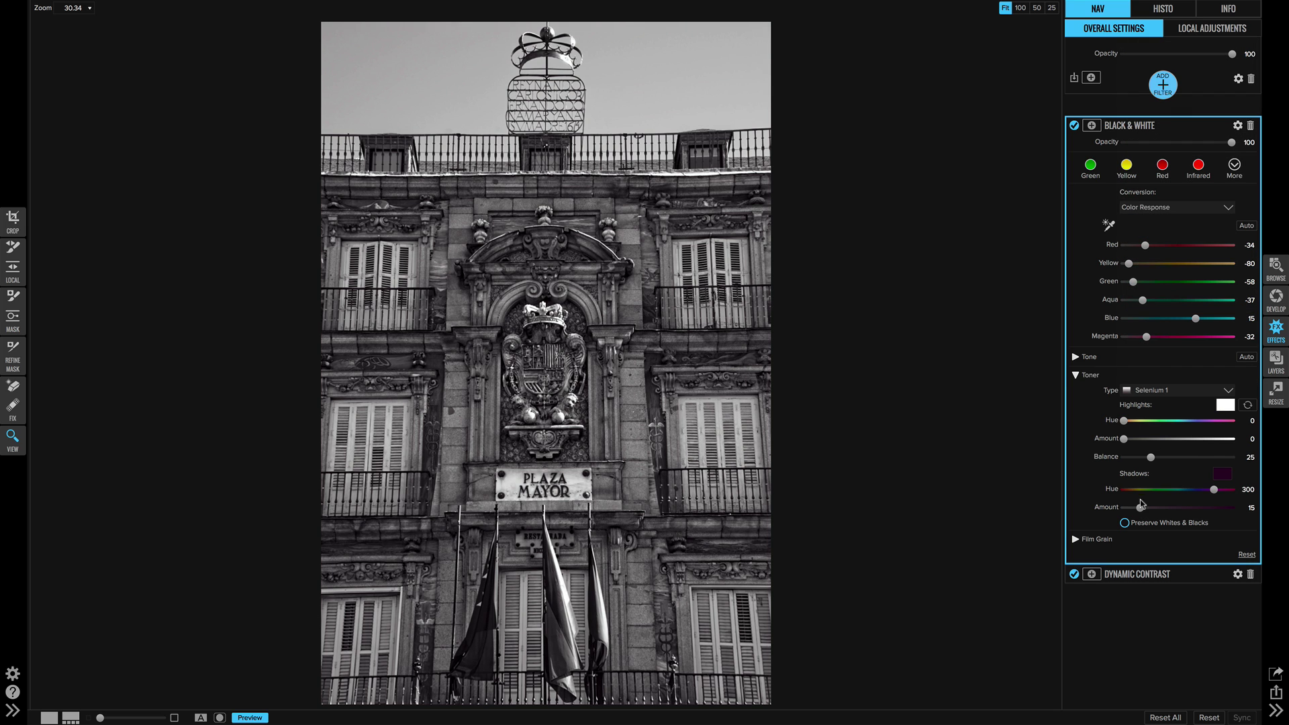
drag(1139, 508, 1135, 510)
Step: Raise the Black & White Tone Detail slider to 16
click(1076, 357)
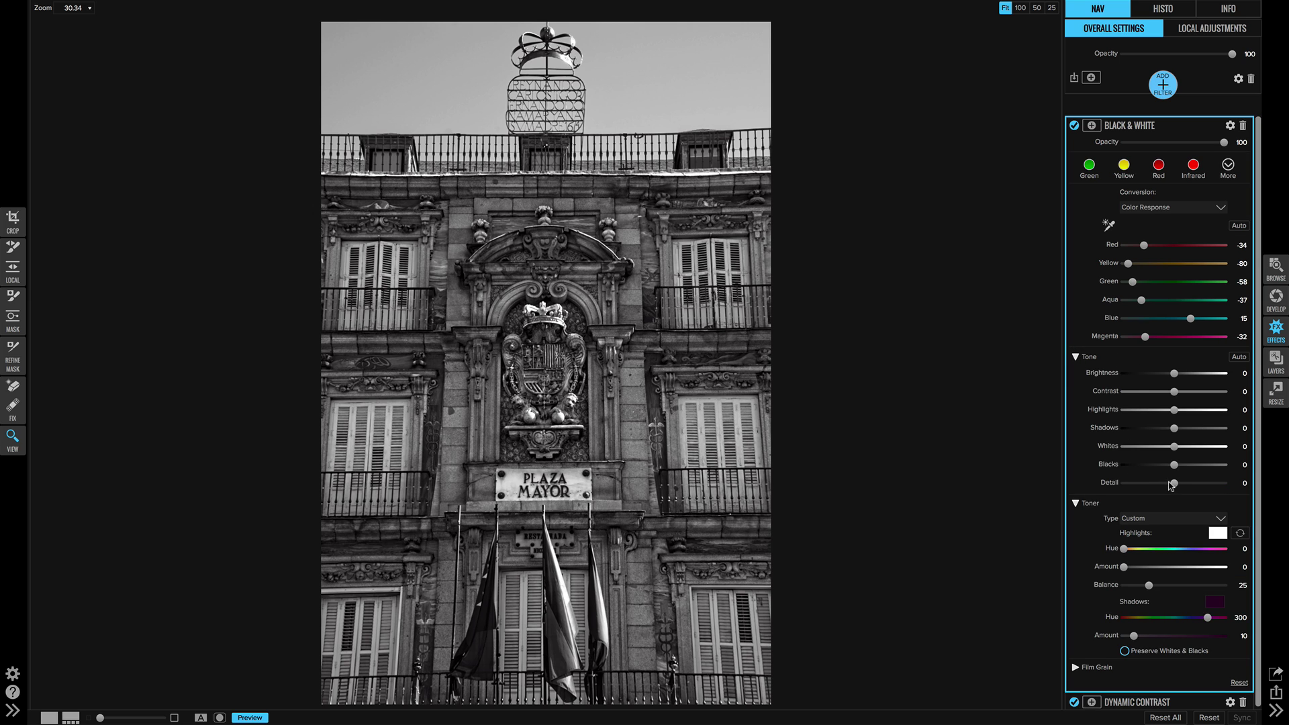
drag(1175, 486, 1182, 488)
Step: Darken the sky with a Linear Top gradient at -1 exposure feathered above the top balcony
click(1207, 30)
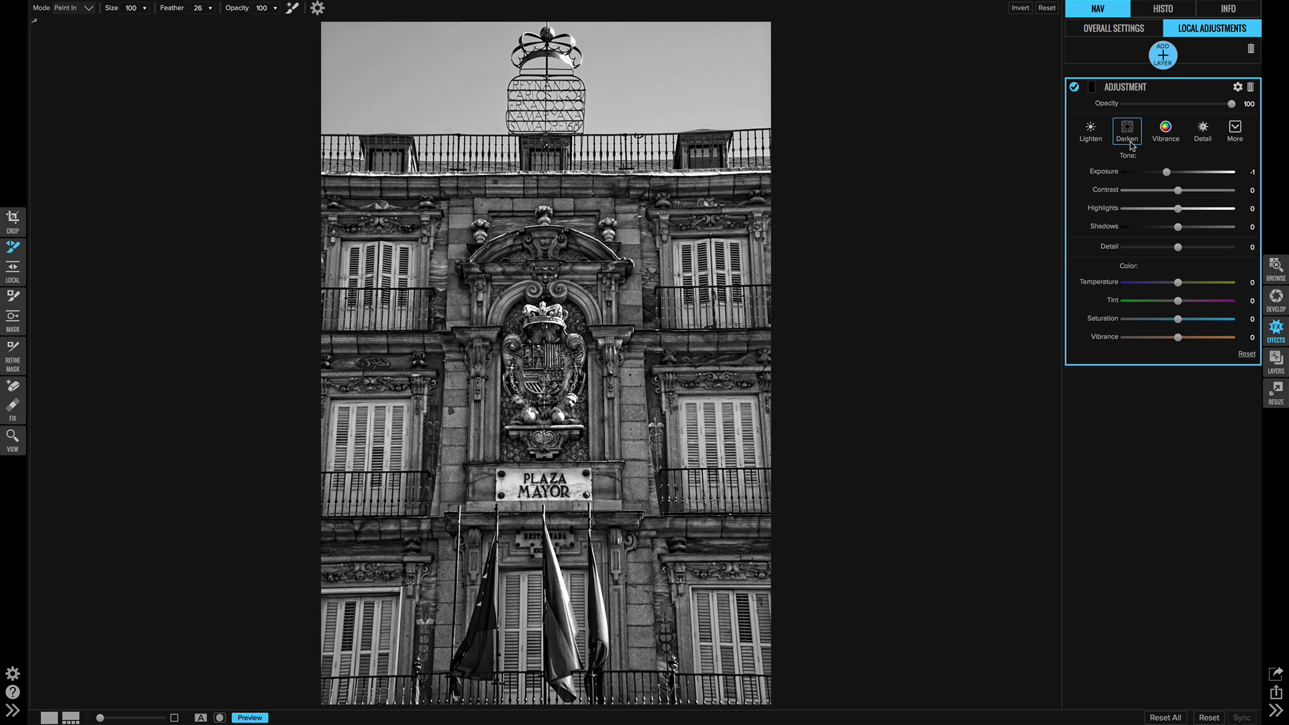
click(13, 269)
click(550, 174)
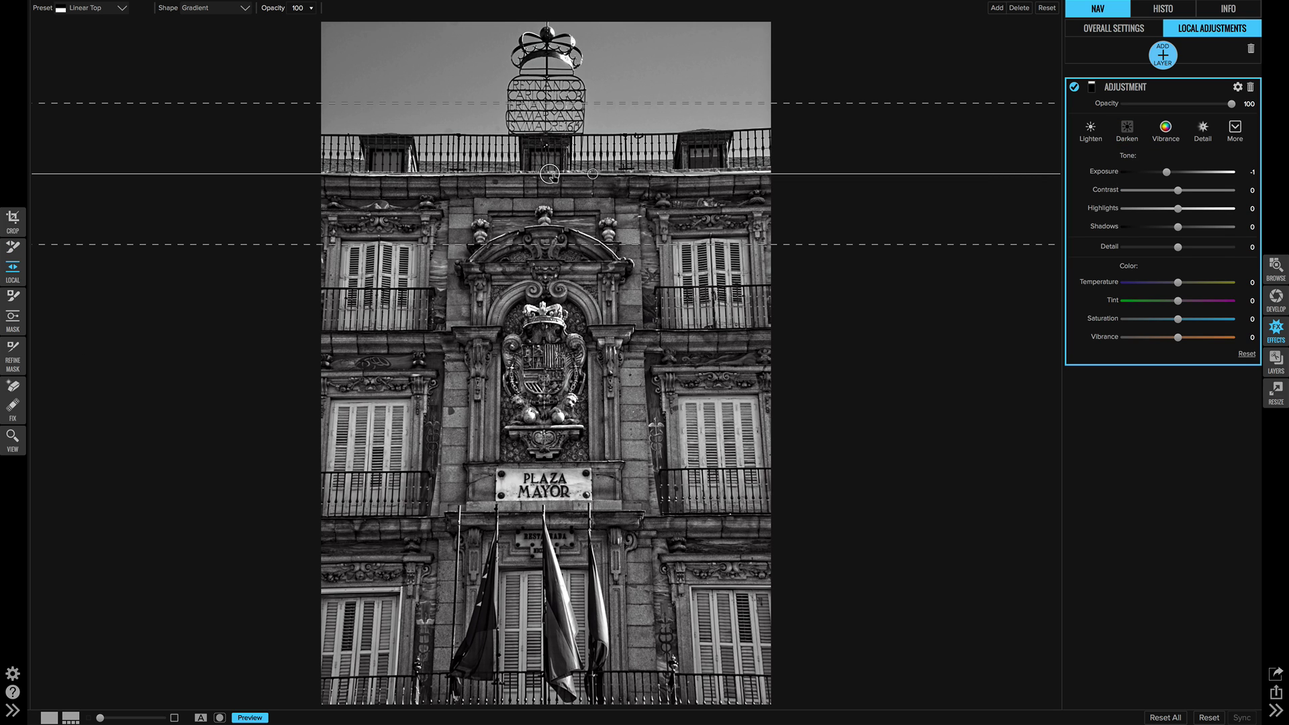
drag(550, 174, 550, 200)
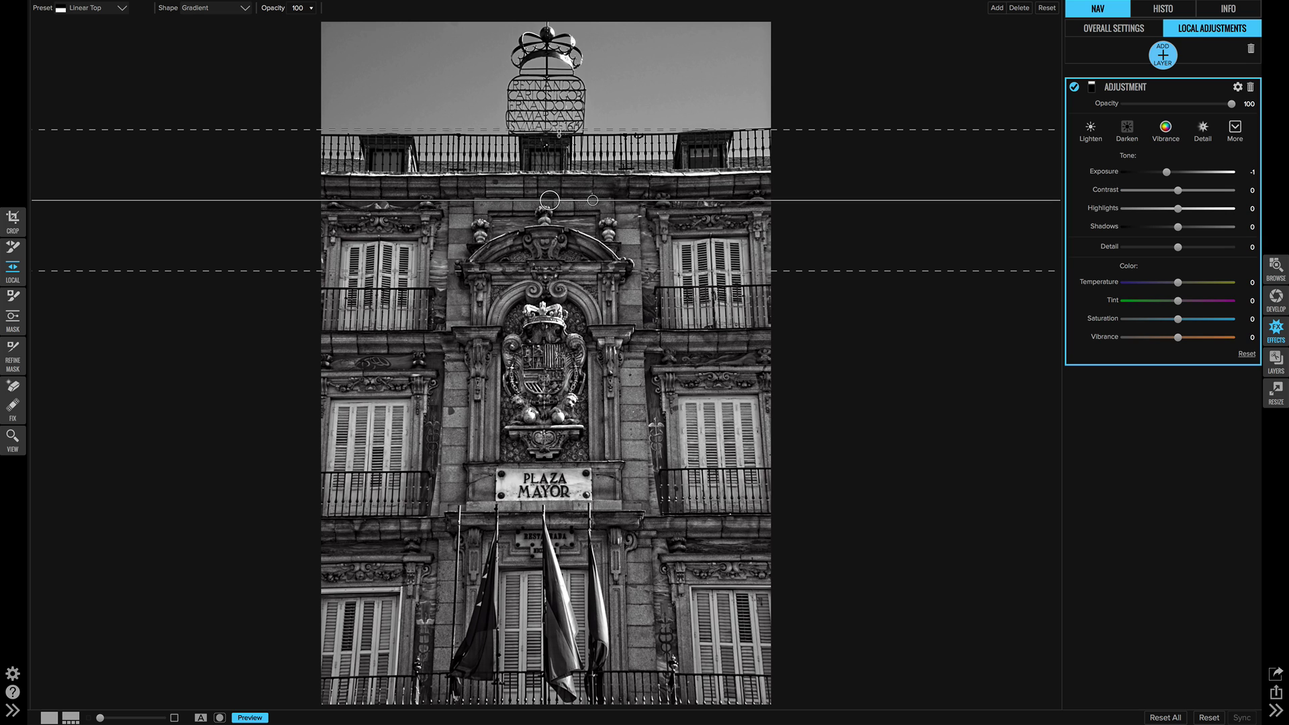
drag(559, 130, 559, 90)
click(1162, 55)
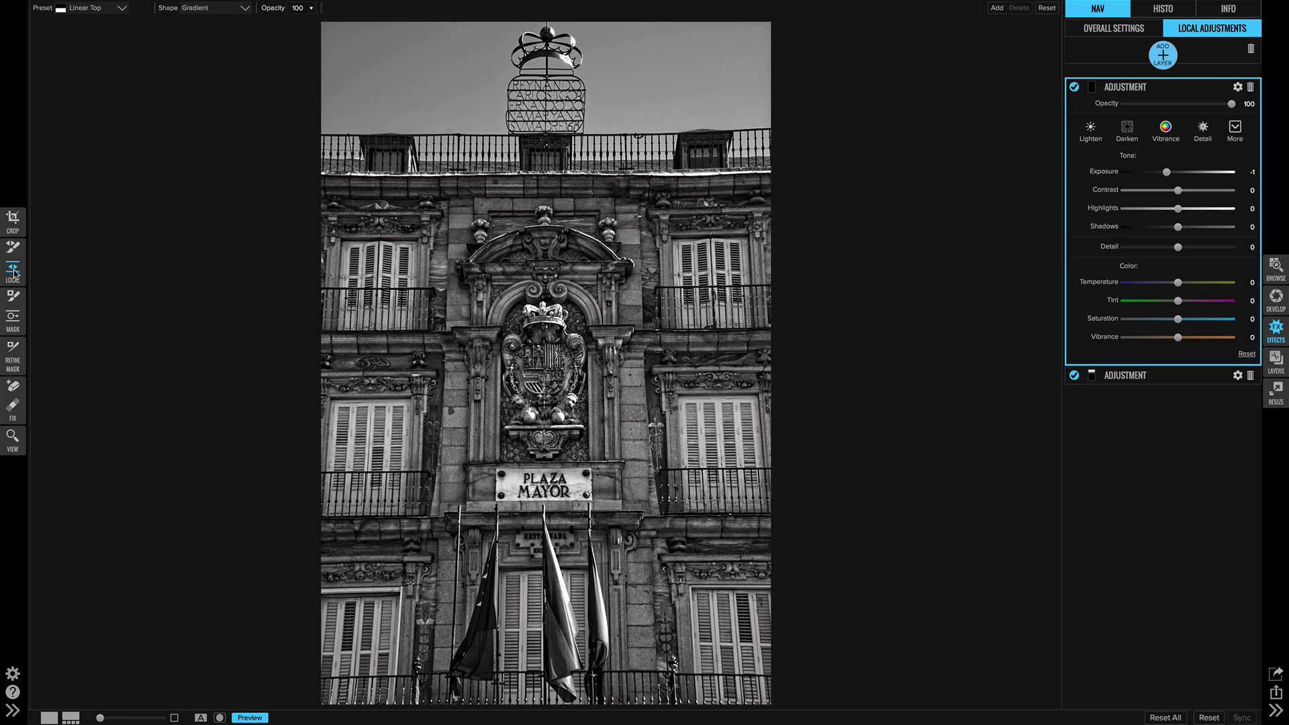
Step: Brighten the crest inside a small Center ellipse: Exposure 0.3, Detail 10, Highlights 5
click(242, 9)
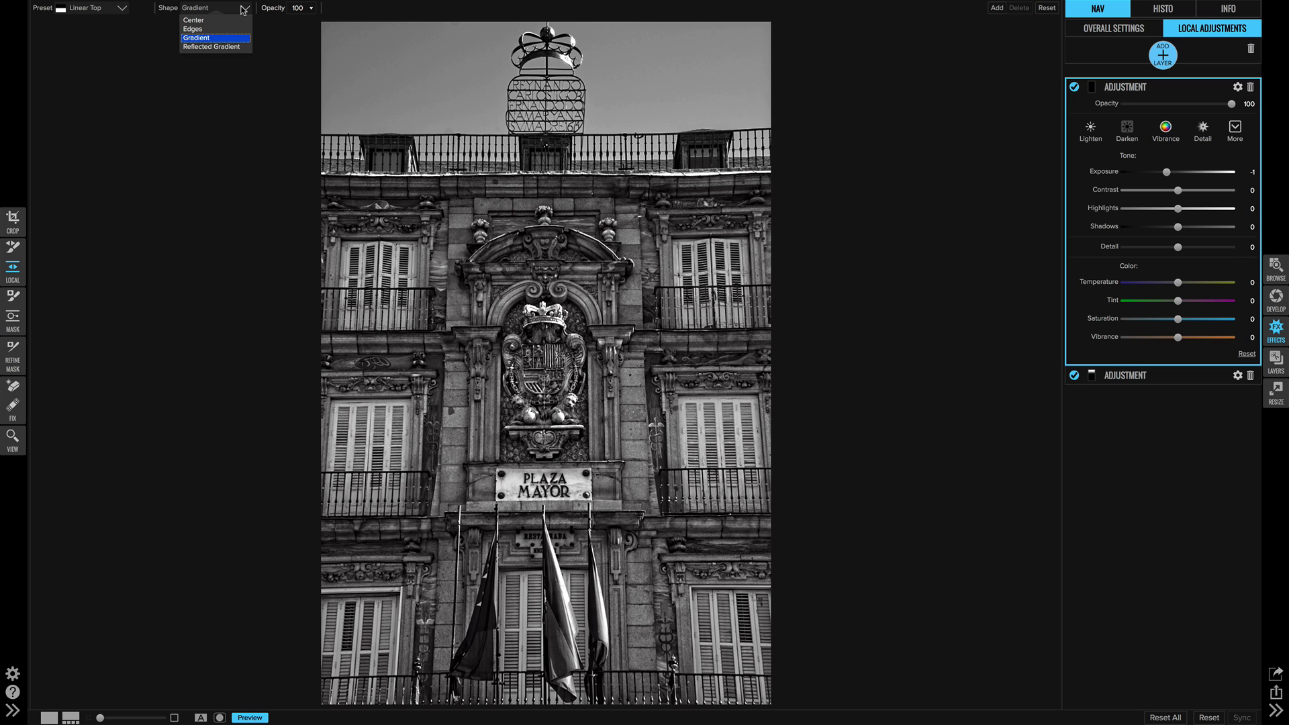
click(214, 20)
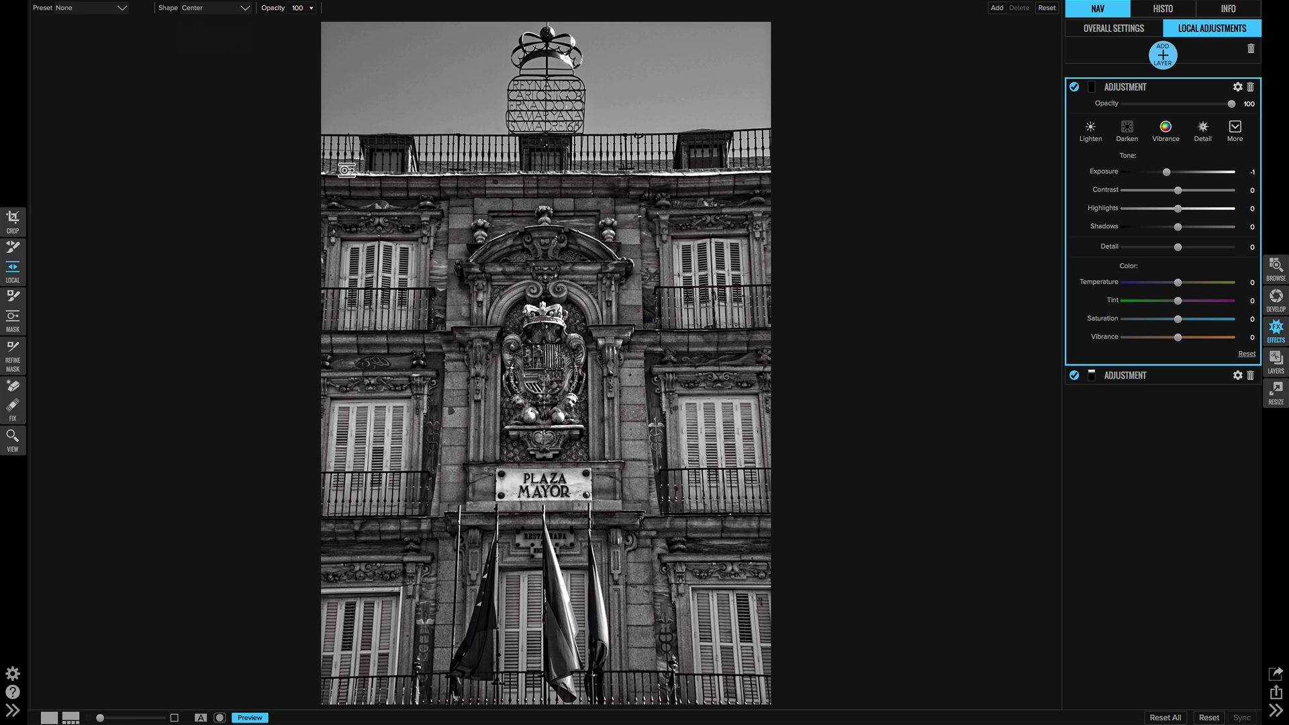
click(542, 371)
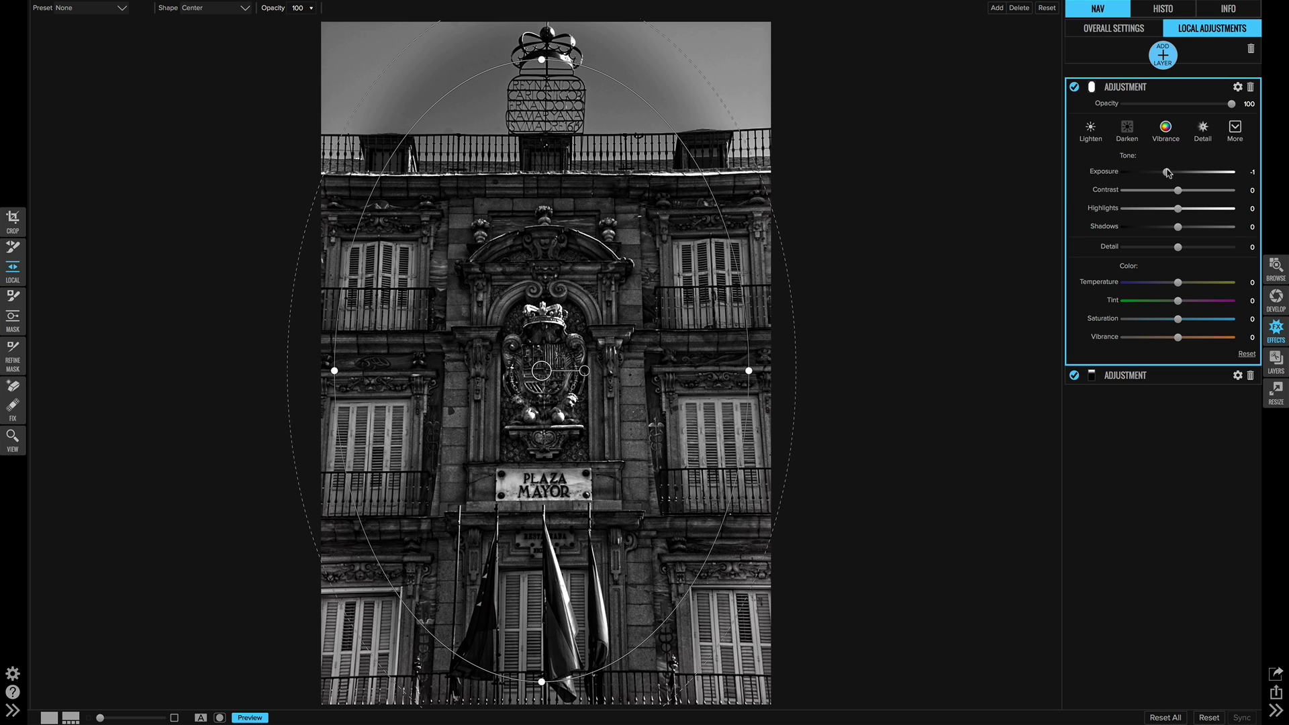
drag(1167, 173, 1182, 173)
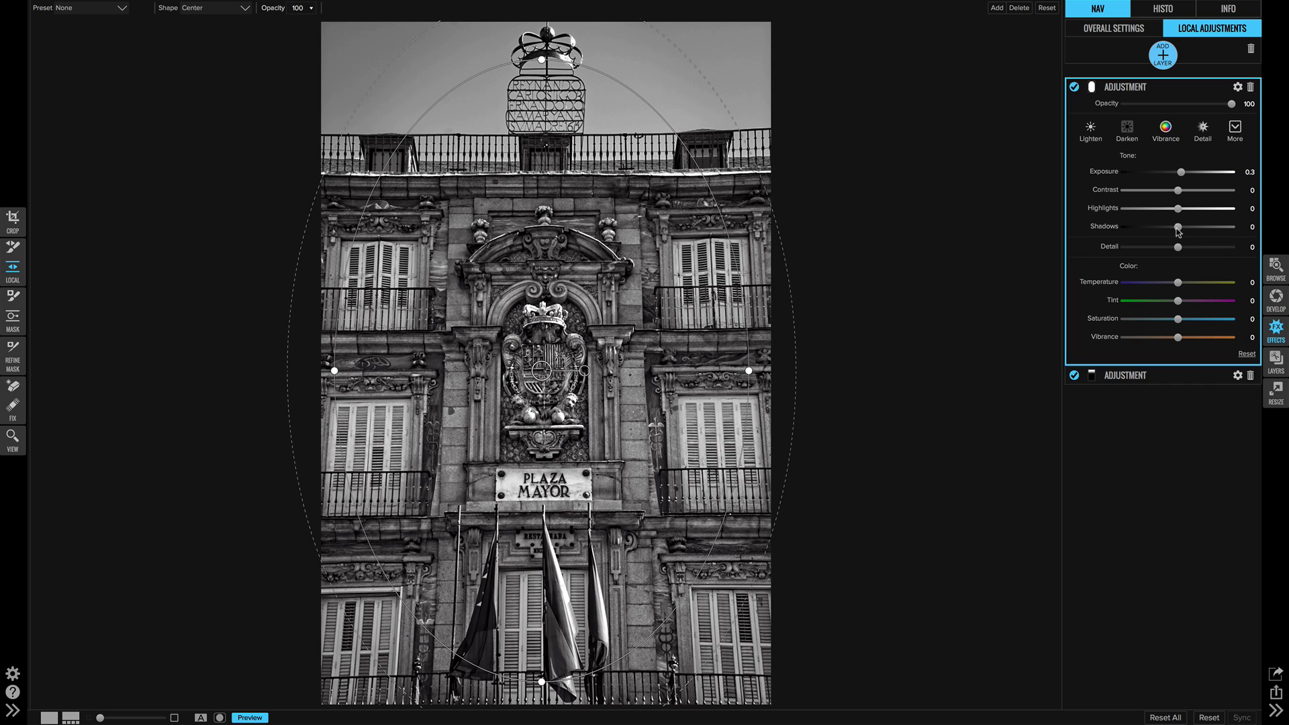
drag(1178, 247, 1190, 249)
mouse_move(749, 373)
mouse_down()
mouse_move(695, 373)
mouse_move(762, 375)
mouse_up()
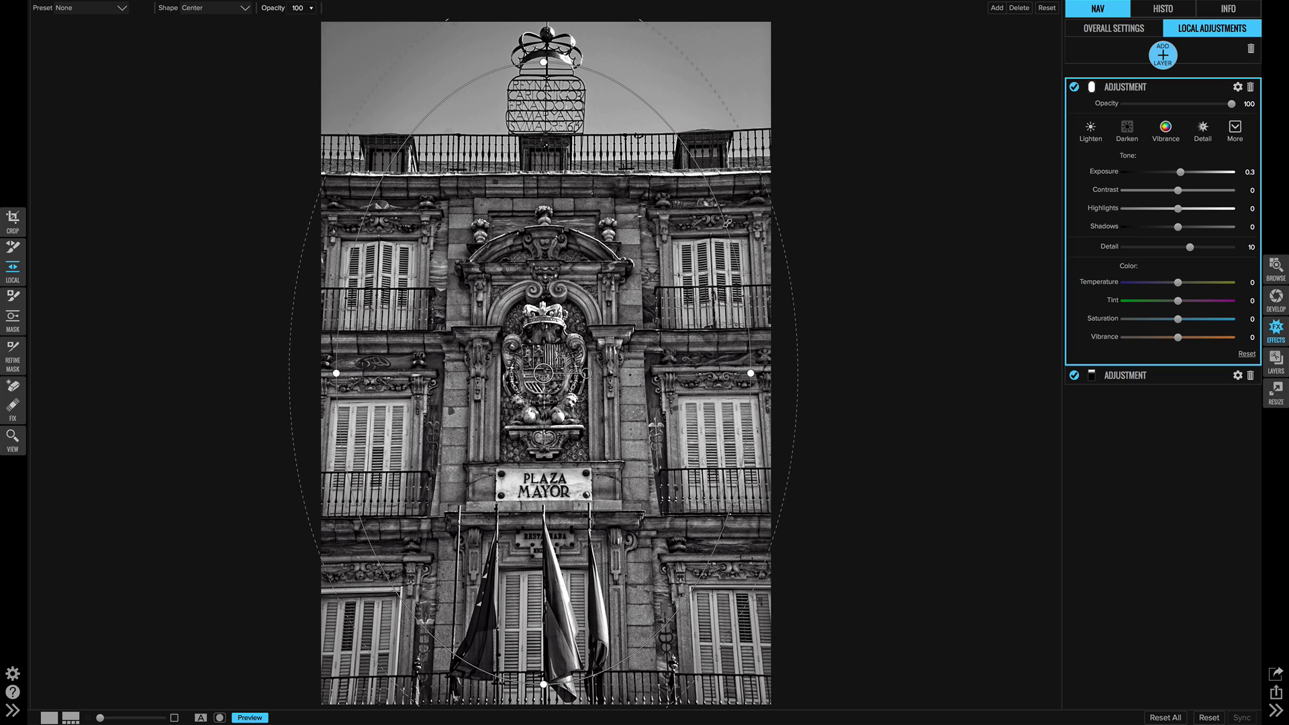
drag(732, 214, 686, 260)
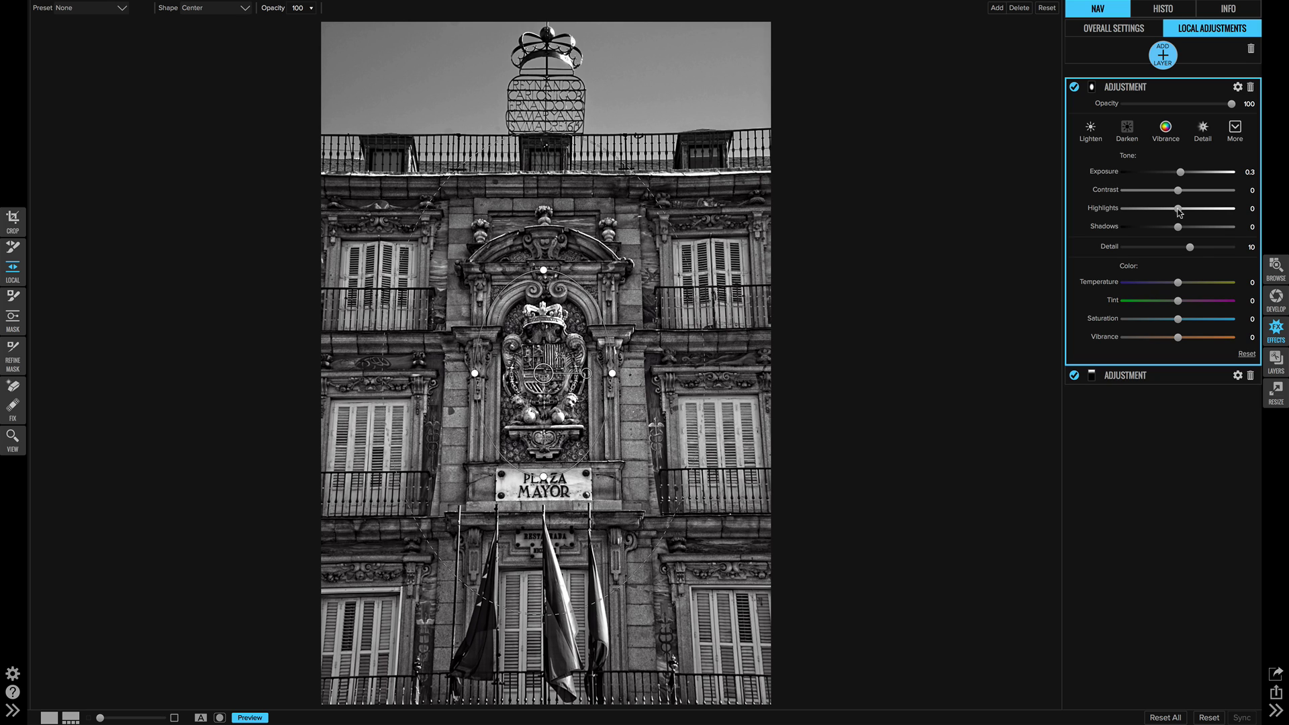
drag(1179, 212, 1185, 212)
drag(544, 373, 544, 398)
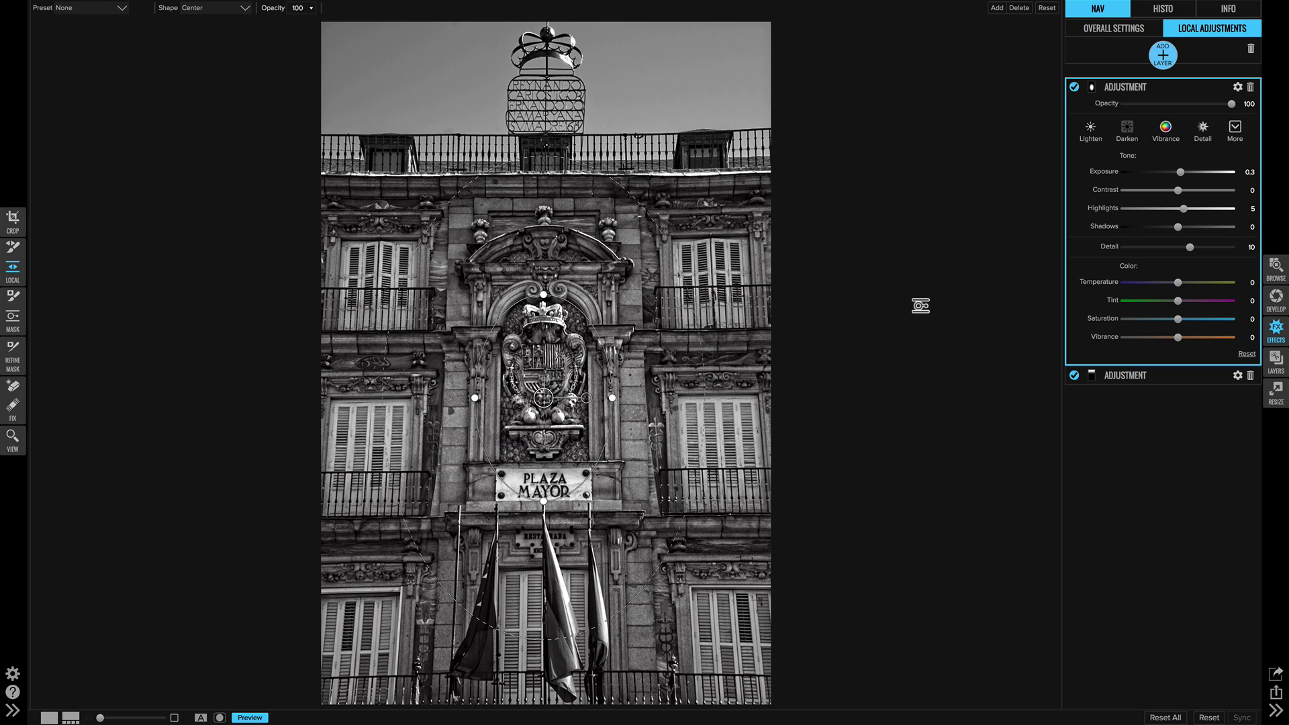
Step: Add a third adjustment layer with an Edges mask shape centred on the facade
click(1162, 57)
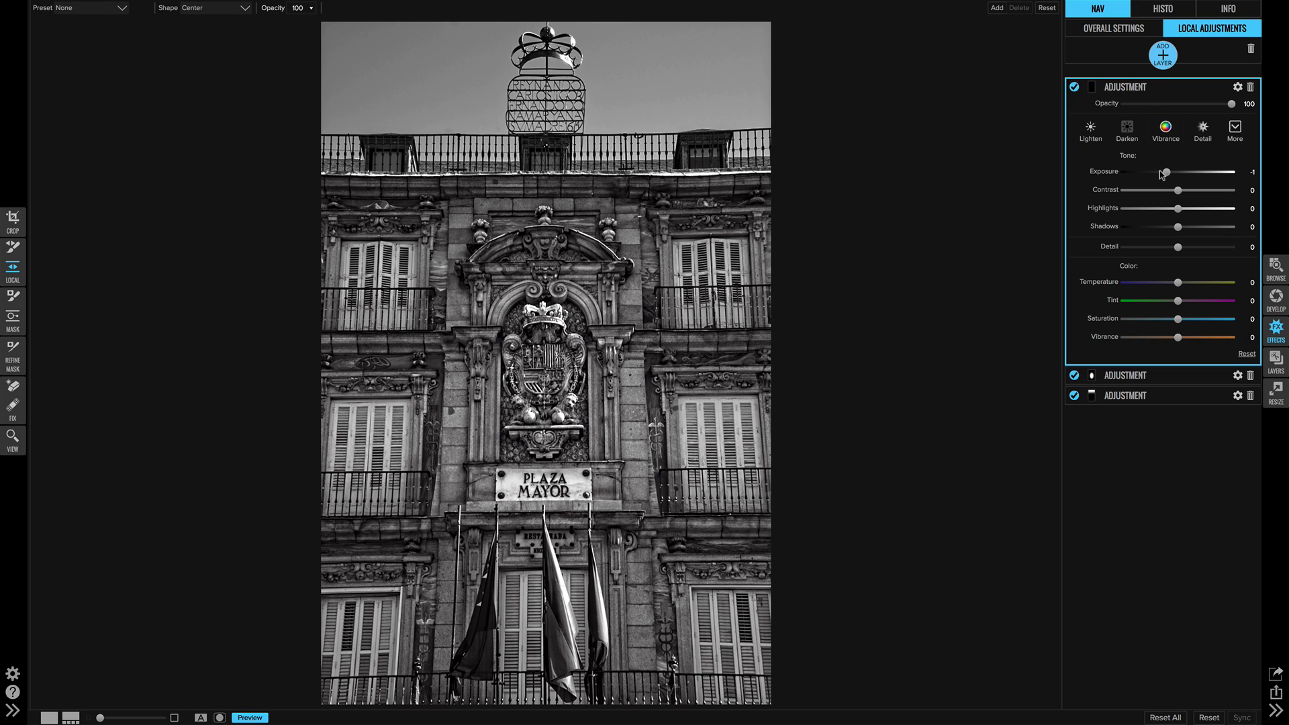
drag(1161, 174, 1172, 175)
click(242, 8)
click(216, 30)
click(536, 369)
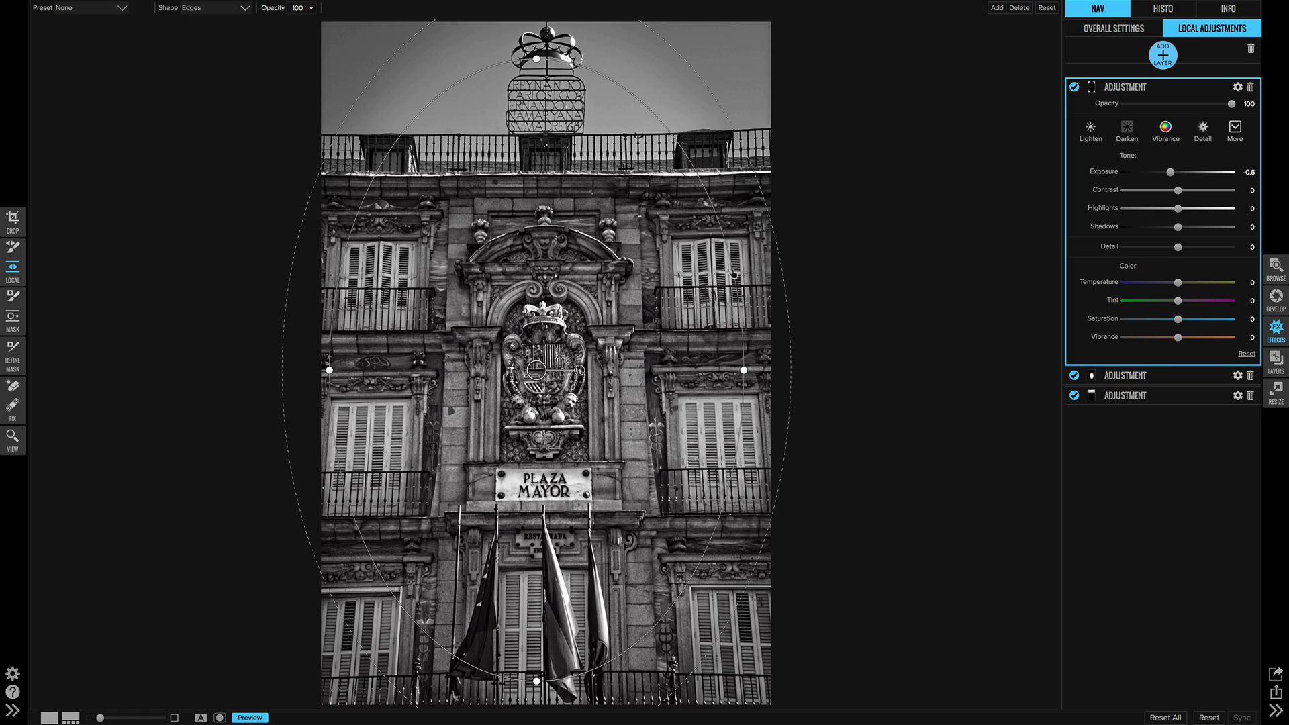
Step: Shape the vignette ellipse and feather, settling the edge Exposure at -1.2
drag(777, 264, 843, 240)
drag(732, 256, 667, 288)
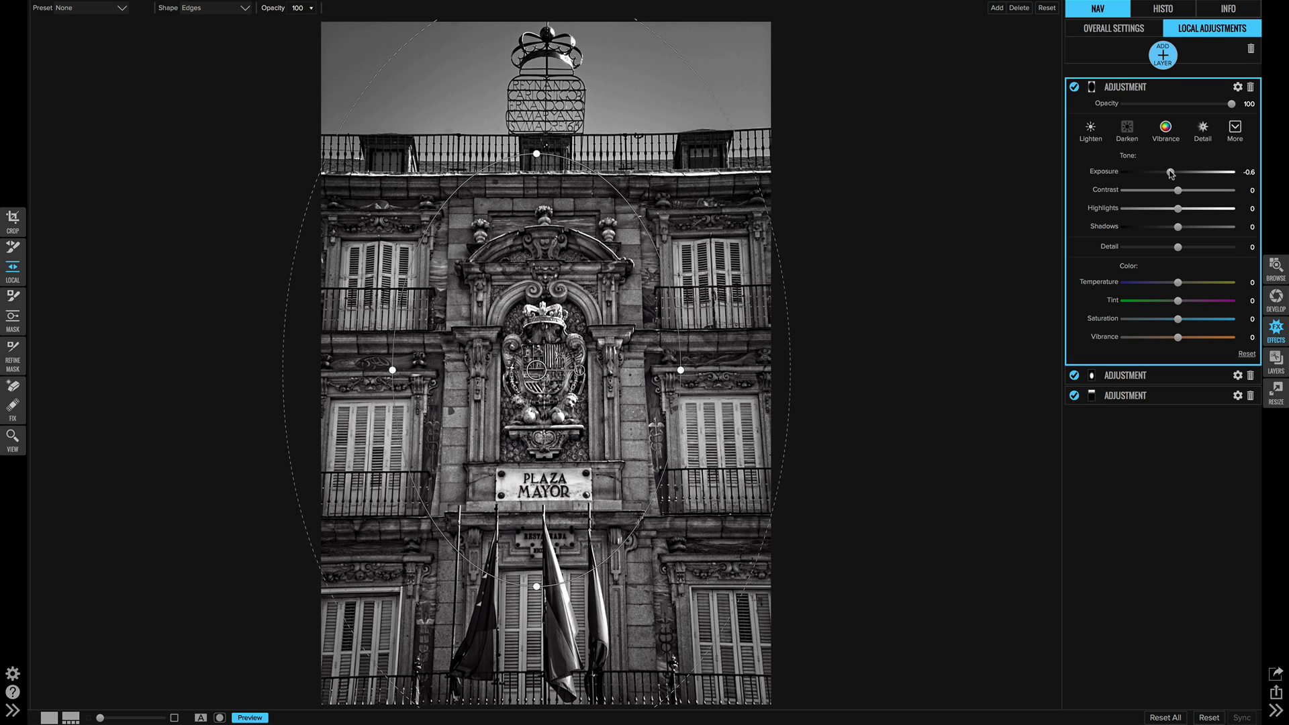
drag(1171, 172, 1148, 174)
drag(1146, 175, 1163, 176)
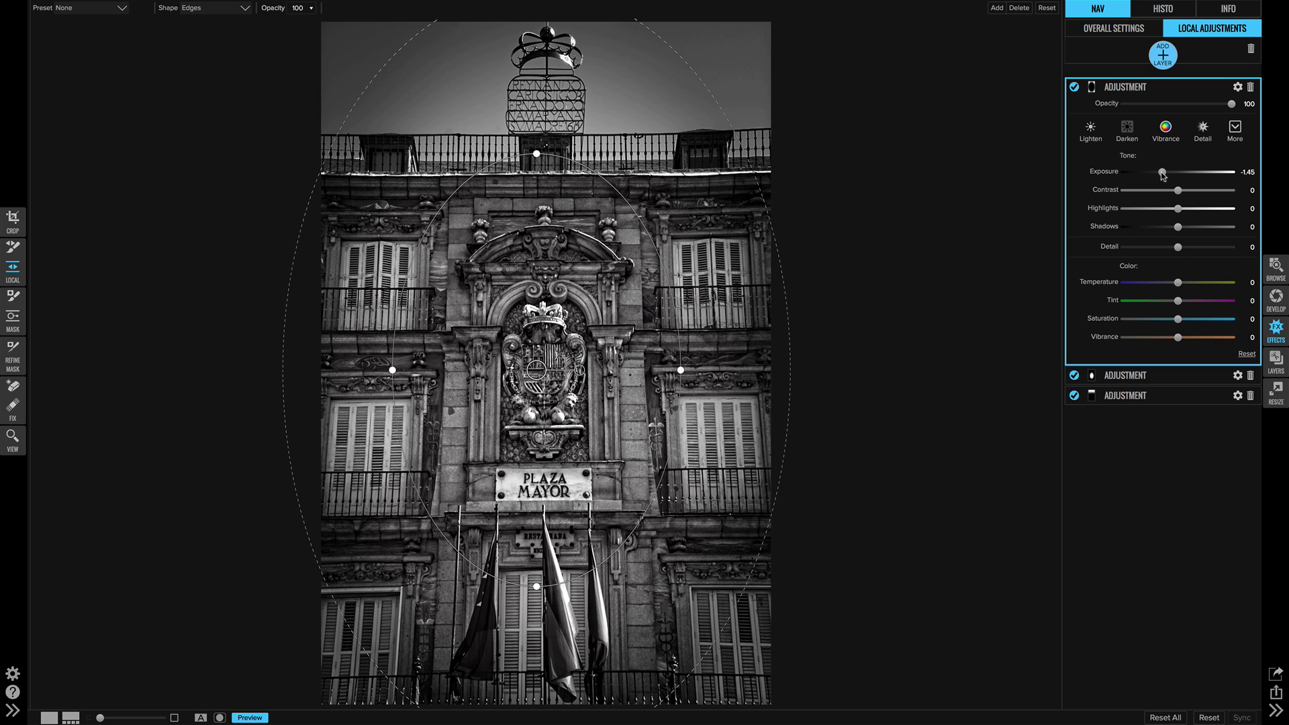
drag(1161, 173, 1164, 173)
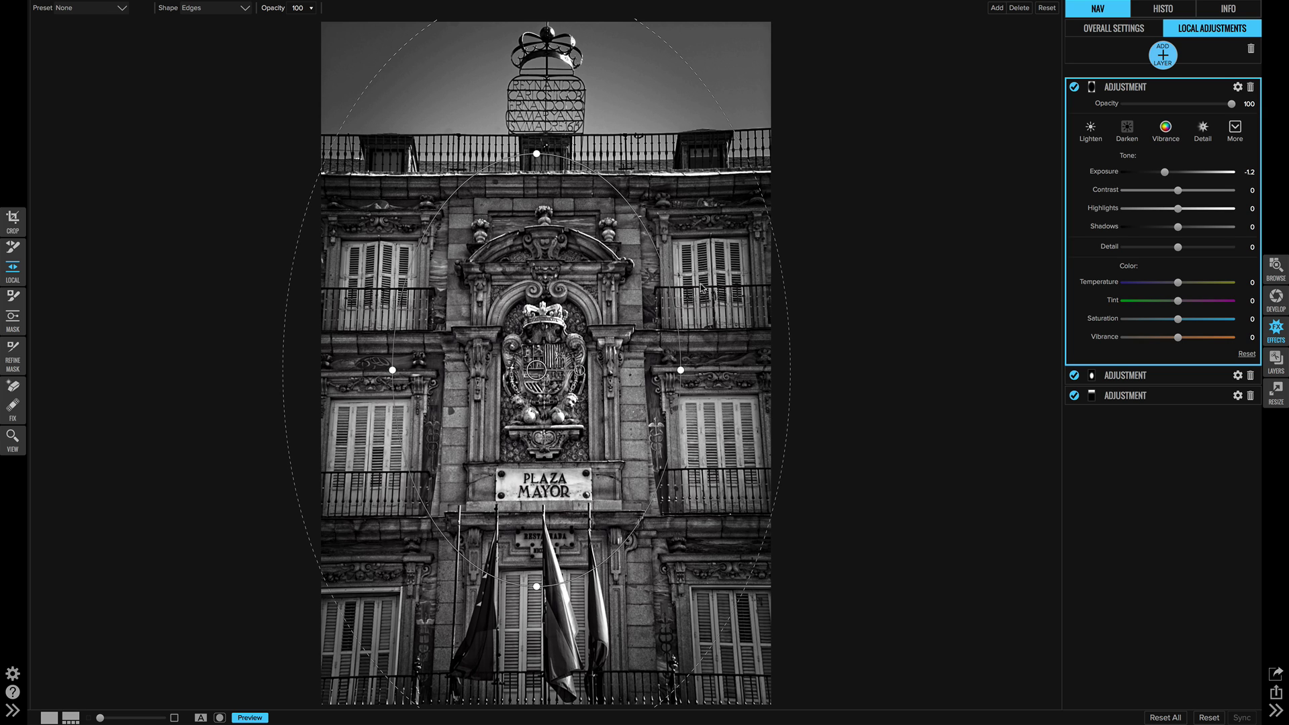
drag(537, 370, 544, 384)
drag(545, 169, 545, 203)
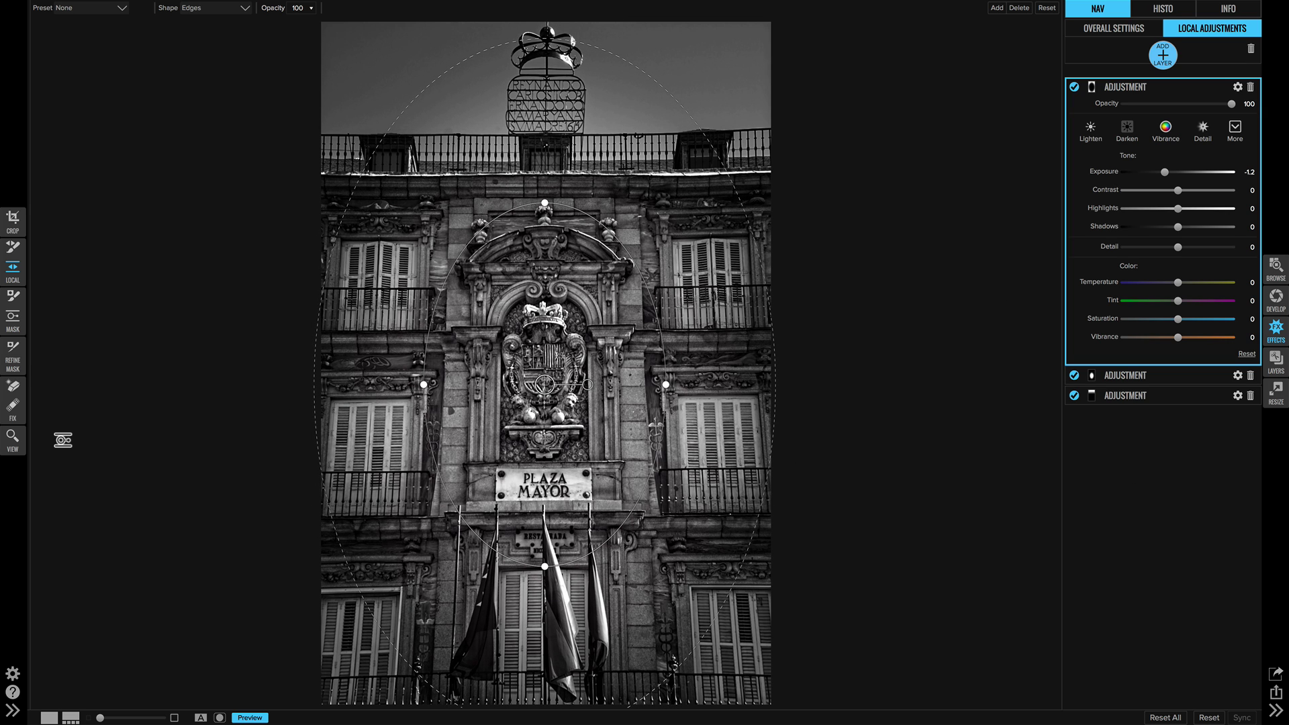
click(9, 436)
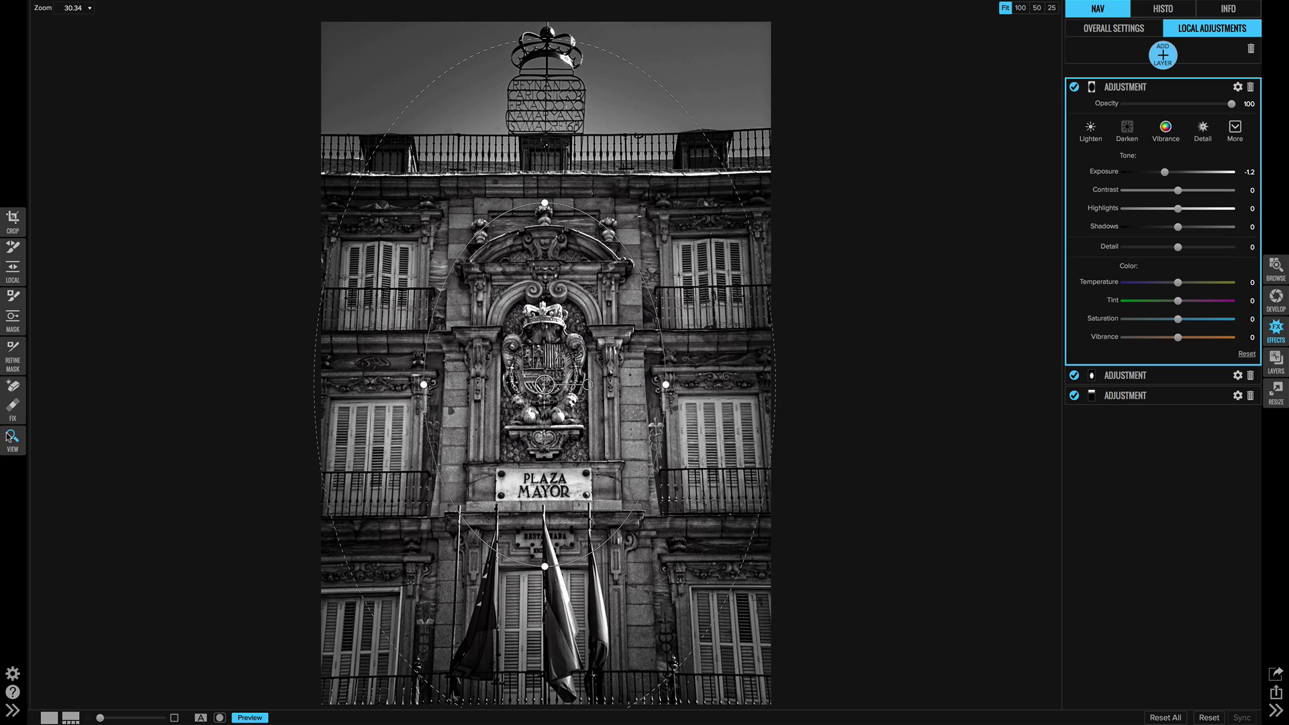